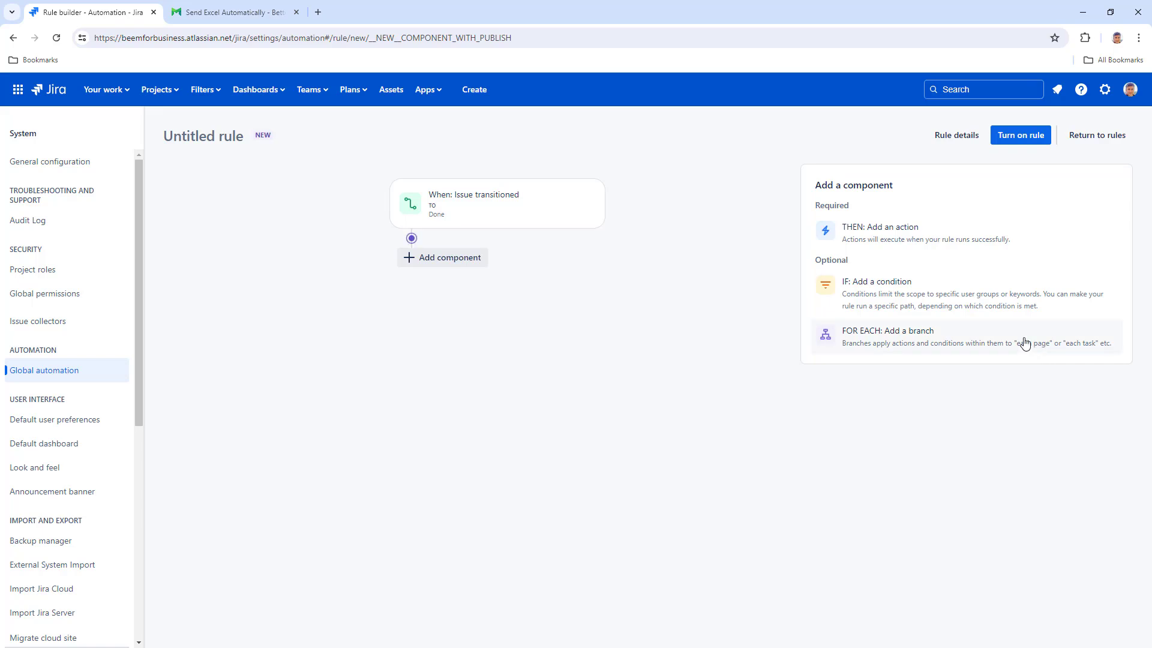
- Start adding a new action after the Issue transitioned trigger
left_click(907, 237)
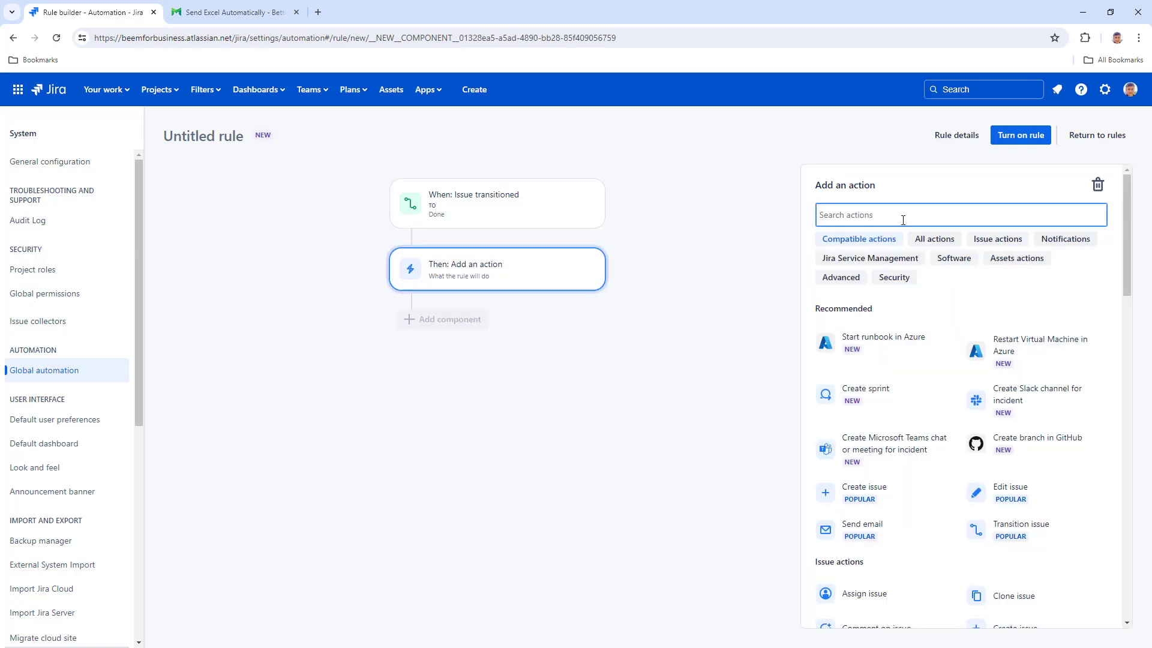
type("web")
left_click(893, 317)
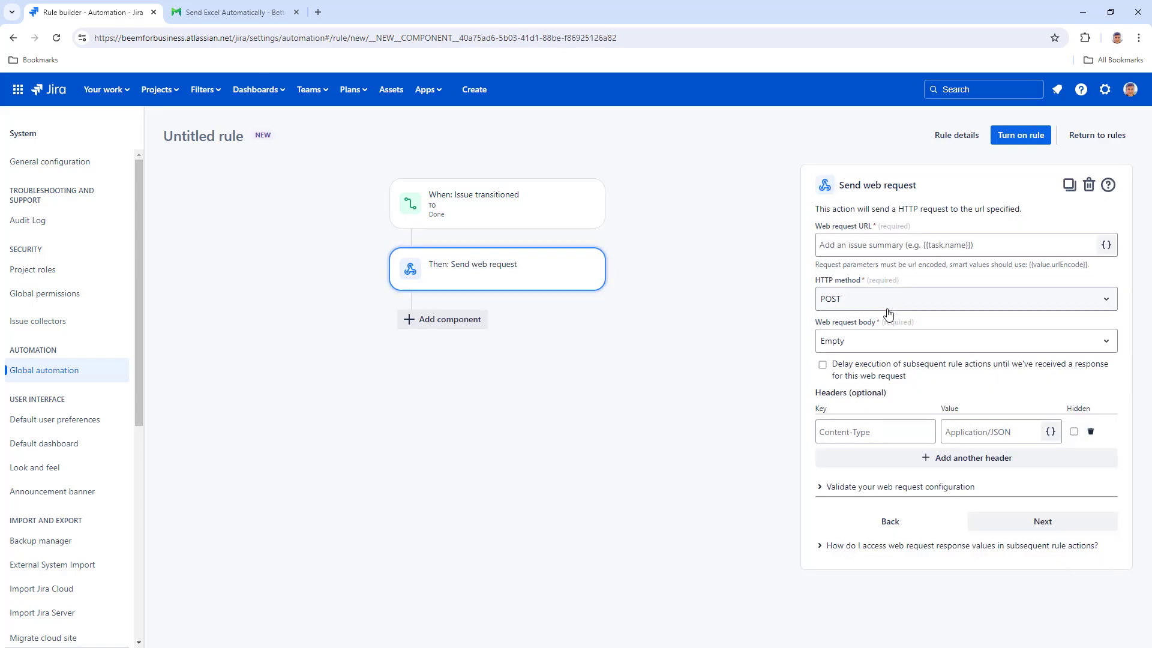
key("ctrl+Tab")
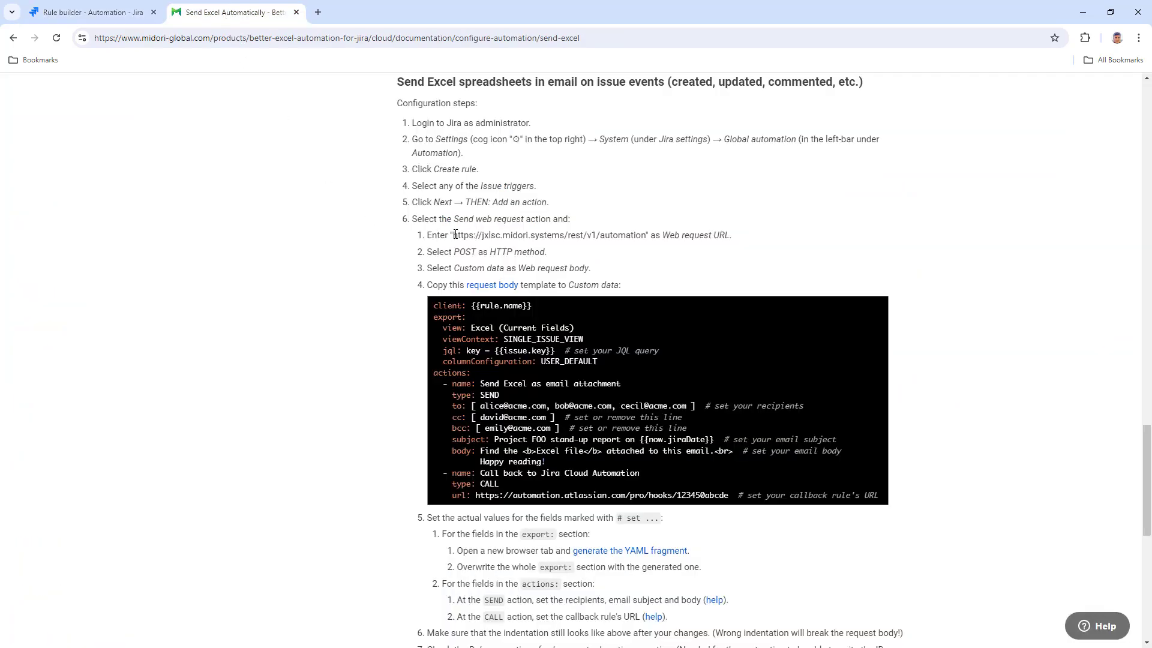
left_click_drag(454, 234, 645, 235)
right_click(640, 239)
left_click(662, 250)
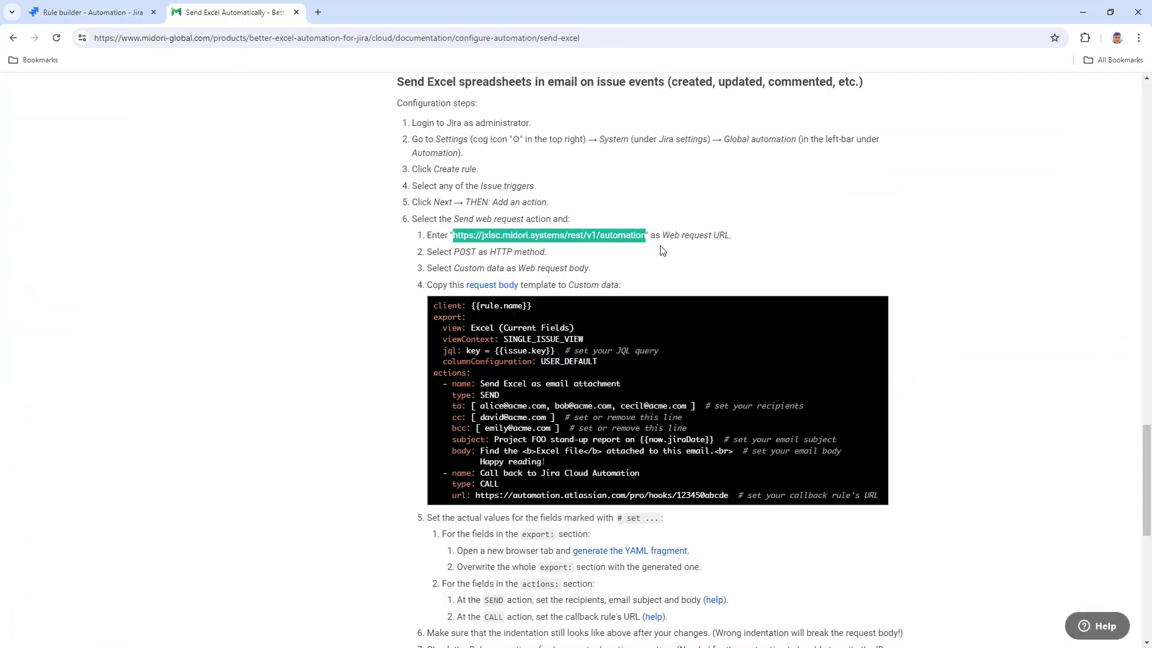
left_click(124, 15)
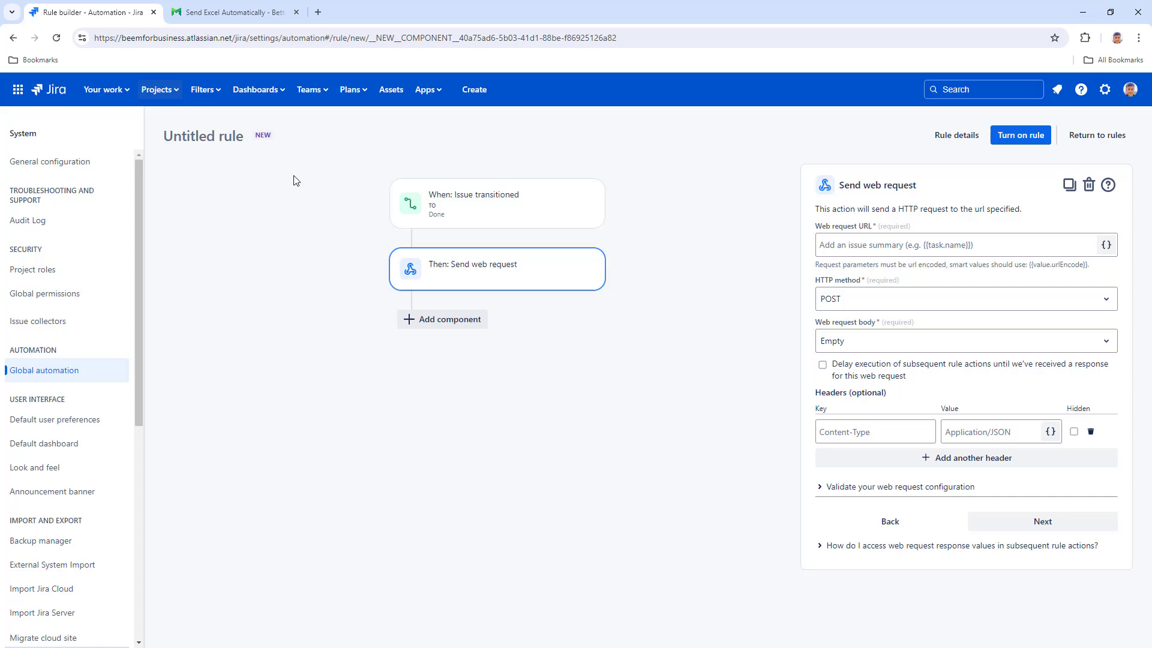
left_click(820, 250)
right_click(820, 250)
left_click(862, 367)
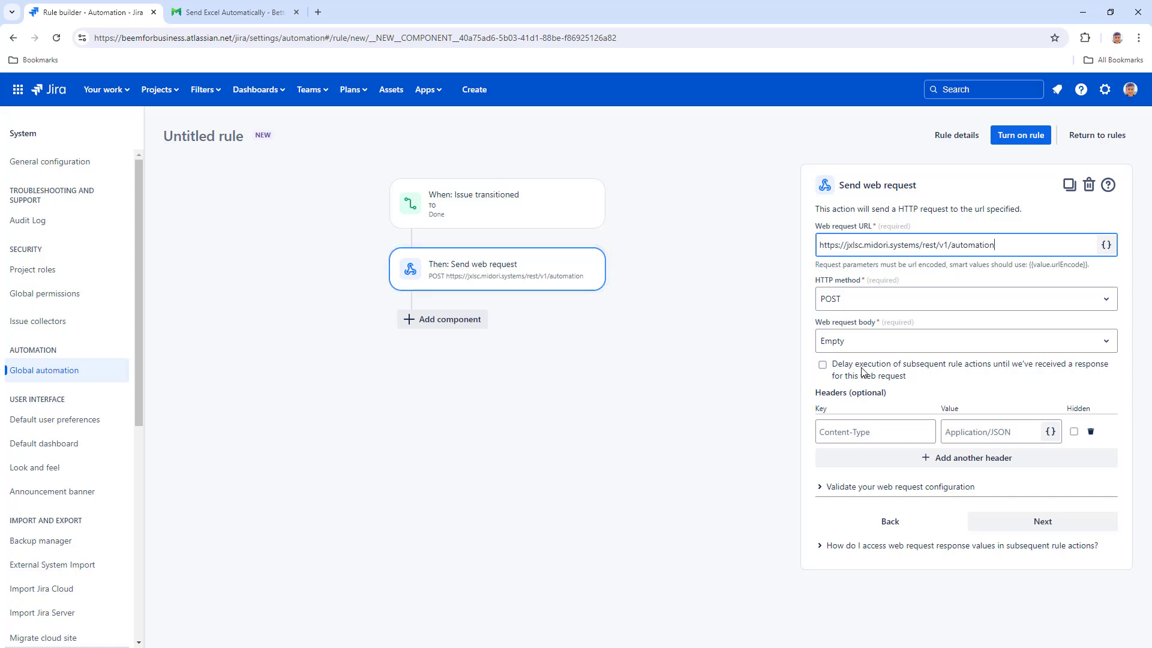
- Set the request body to Custom data containing the Send Excel YAML template from the docs
left_click(871, 341)
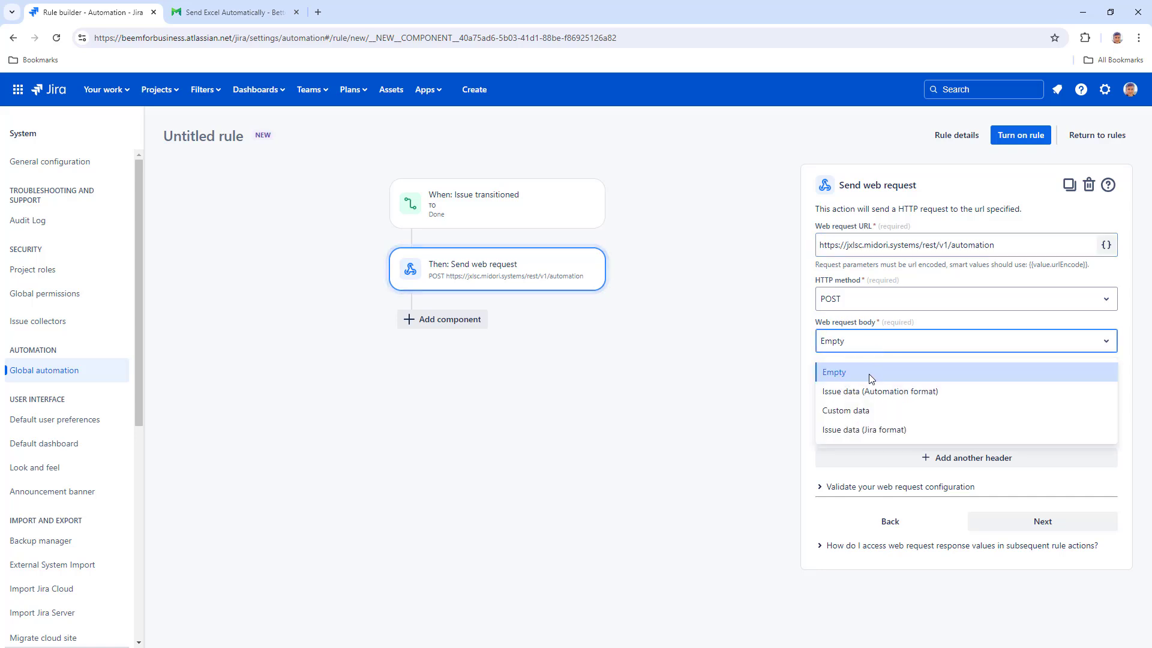
left_click(858, 413)
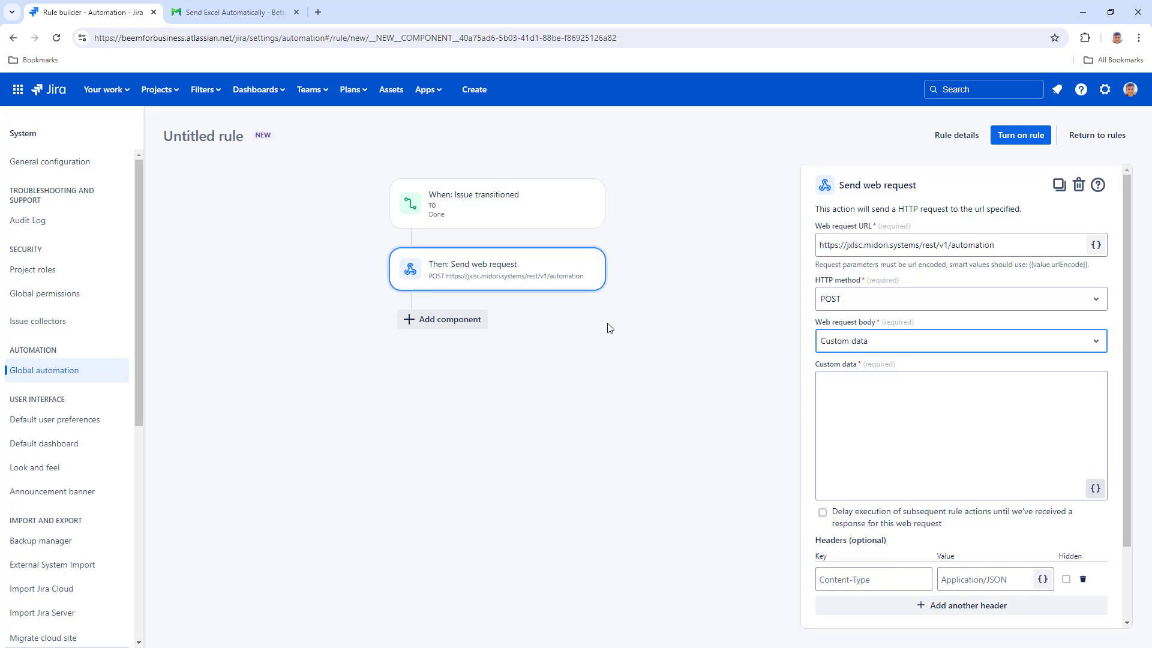
left_click(271, 14)
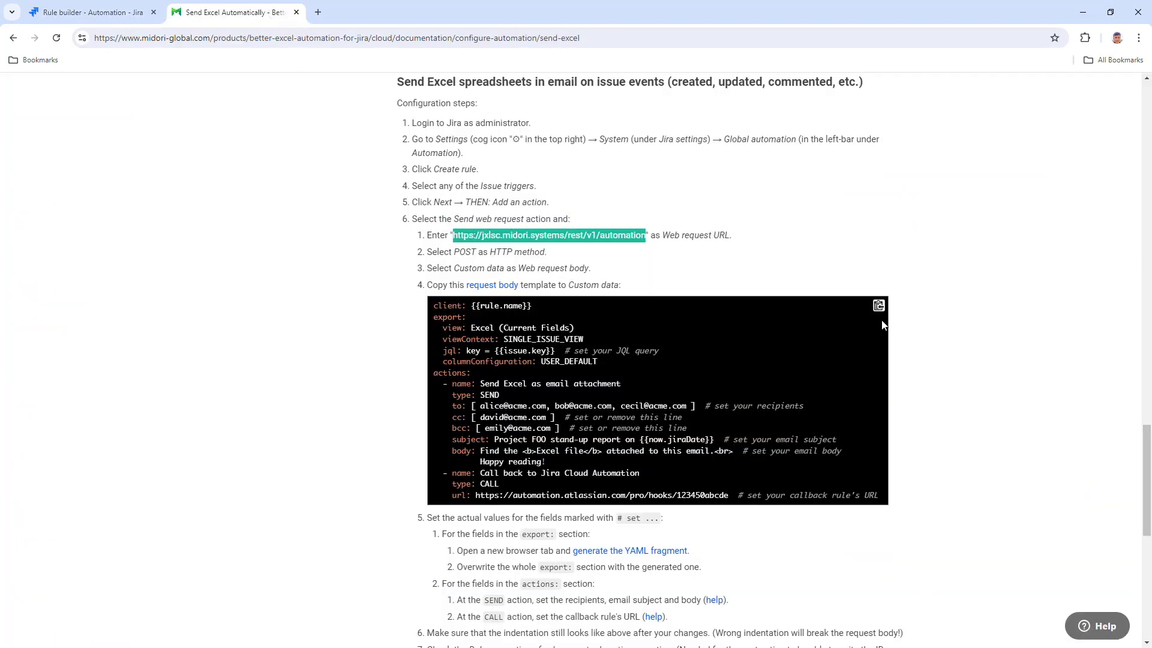
left_click(878, 306)
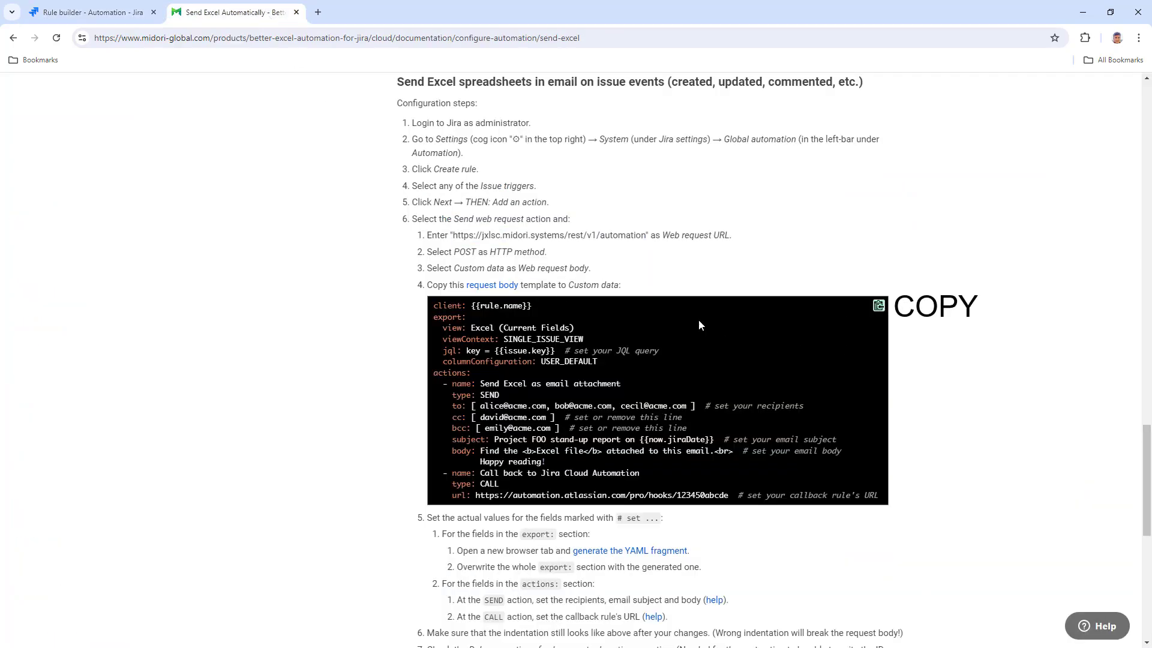
left_click(131, 20)
right_click(841, 385)
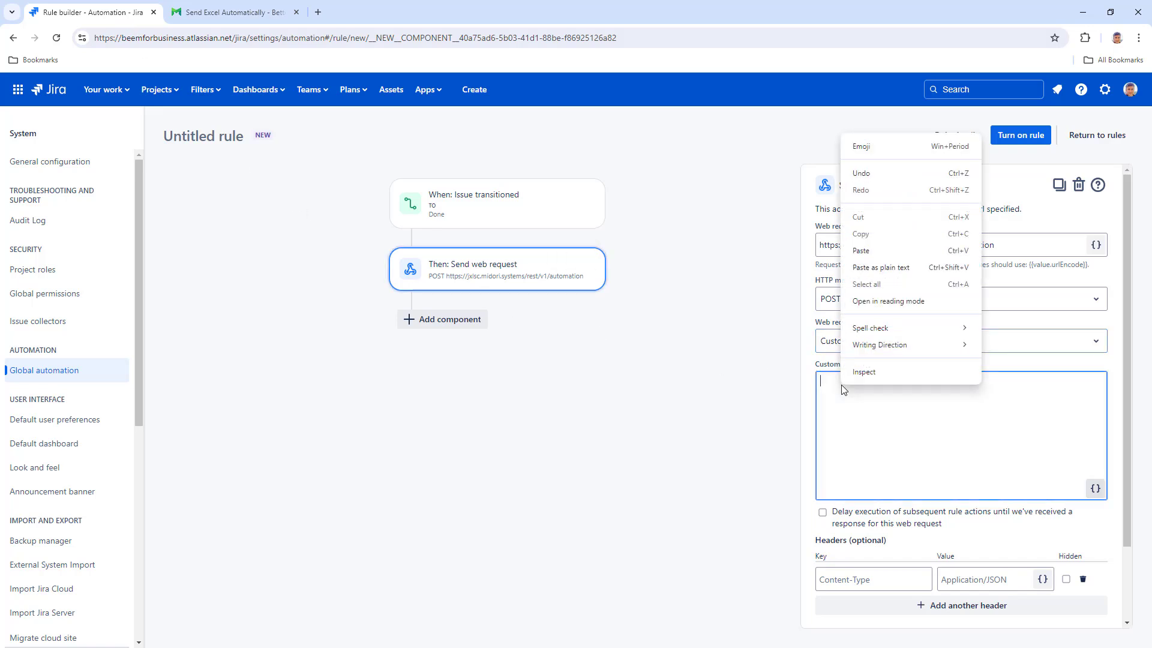
left_click(889, 251)
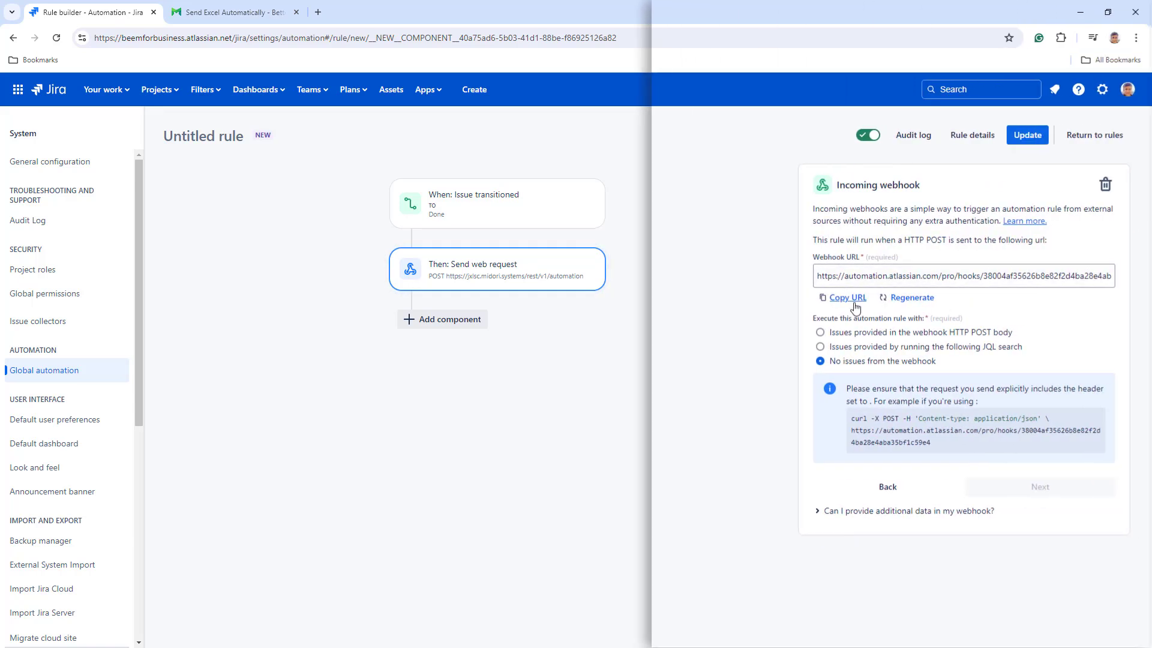
- Replace the template's callback url with the incoming webhook URL and enable Delay execution
left_click(848, 298)
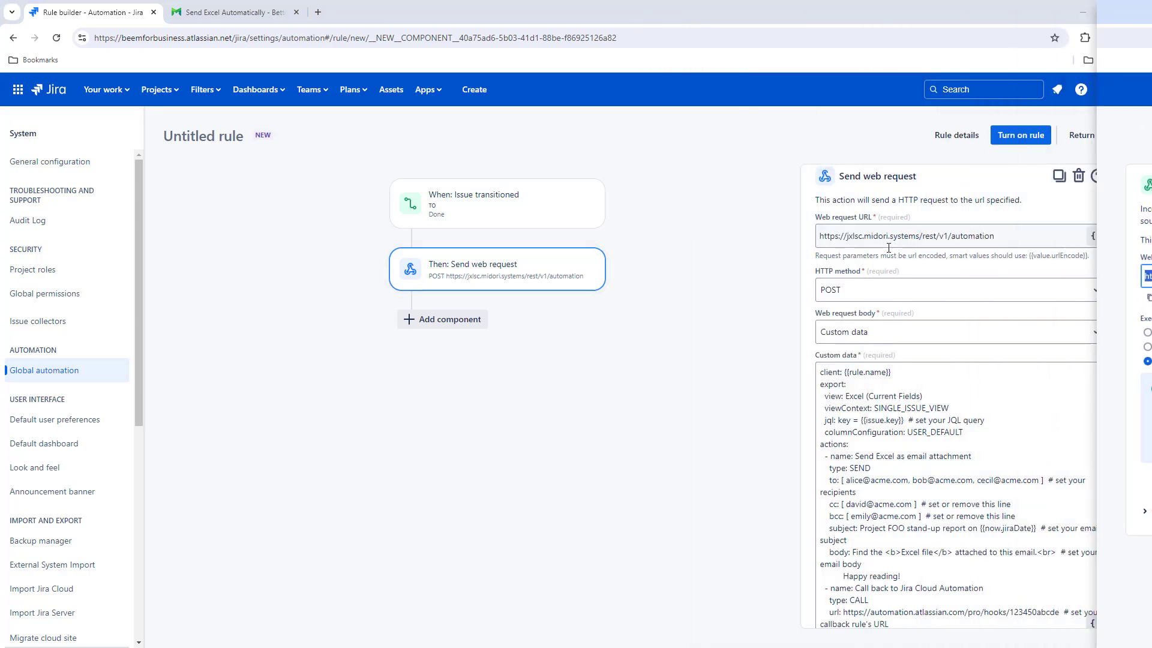
scroll(998, 447, "down", 3)
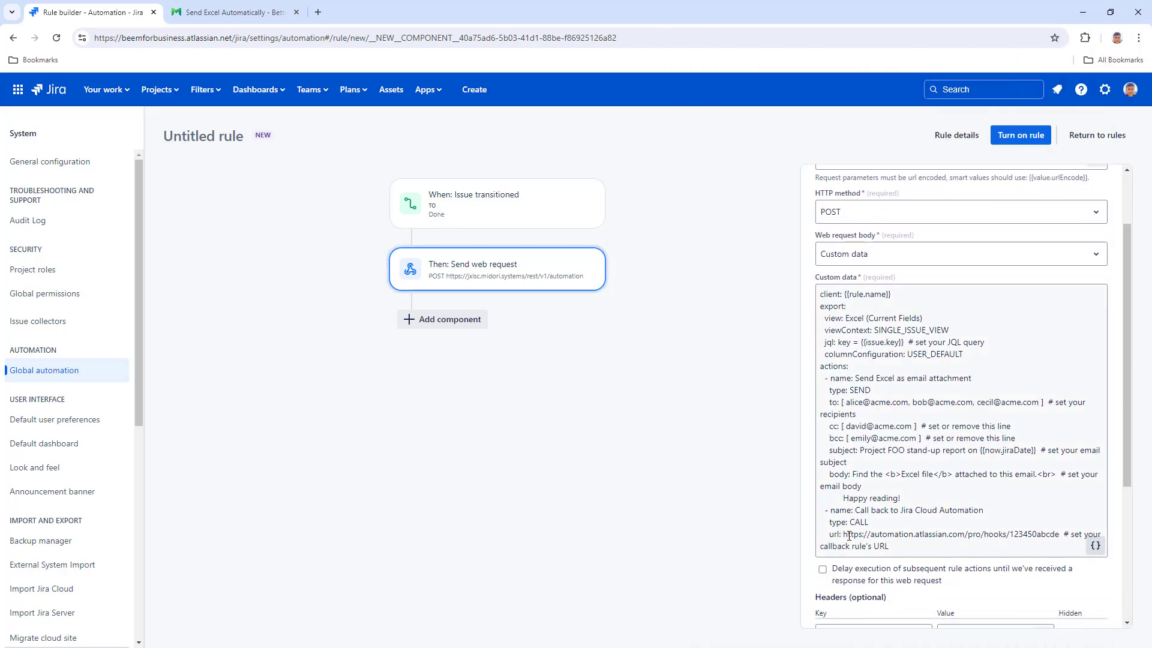
left_click_drag(844, 534, 888, 546)
right_click(887, 532)
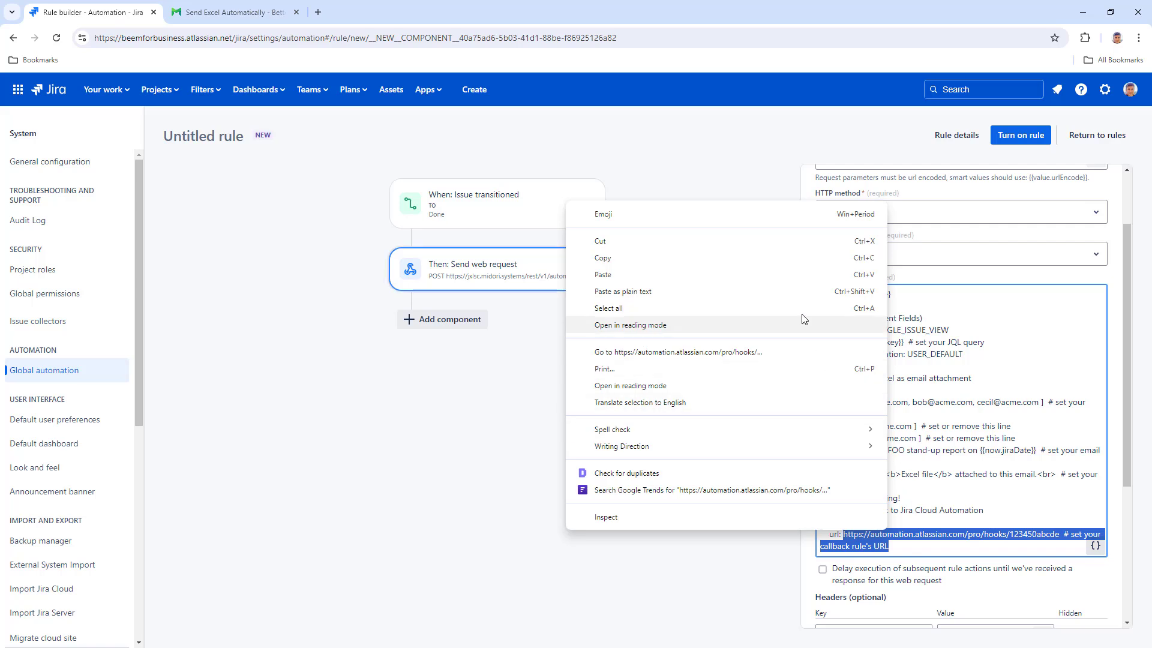
left_click(778, 275)
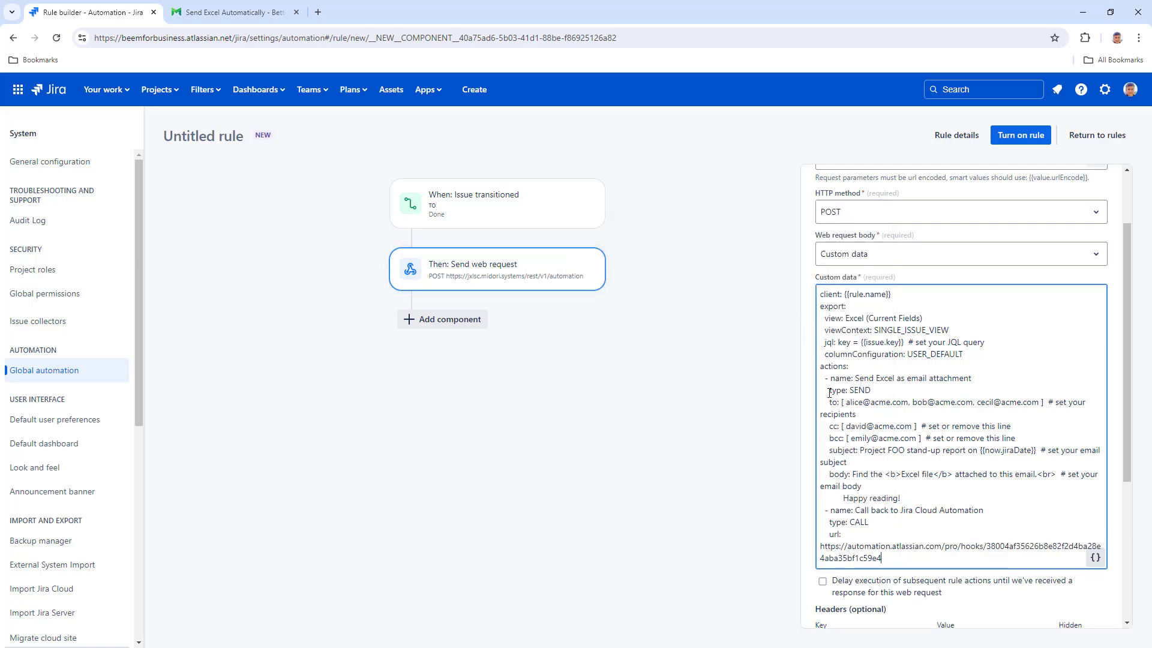
left_click(823, 582)
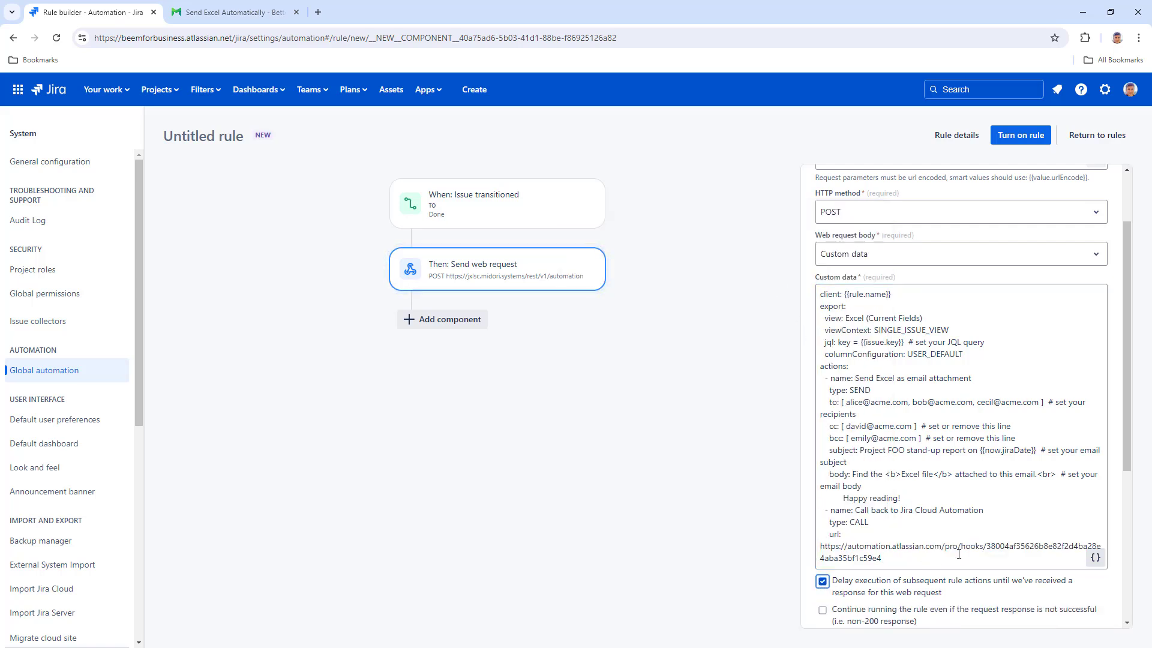
left_click_drag(1125, 420, 1113, 543)
- Look up the required request headers in the Send Excel documentation
left_click(254, 18)
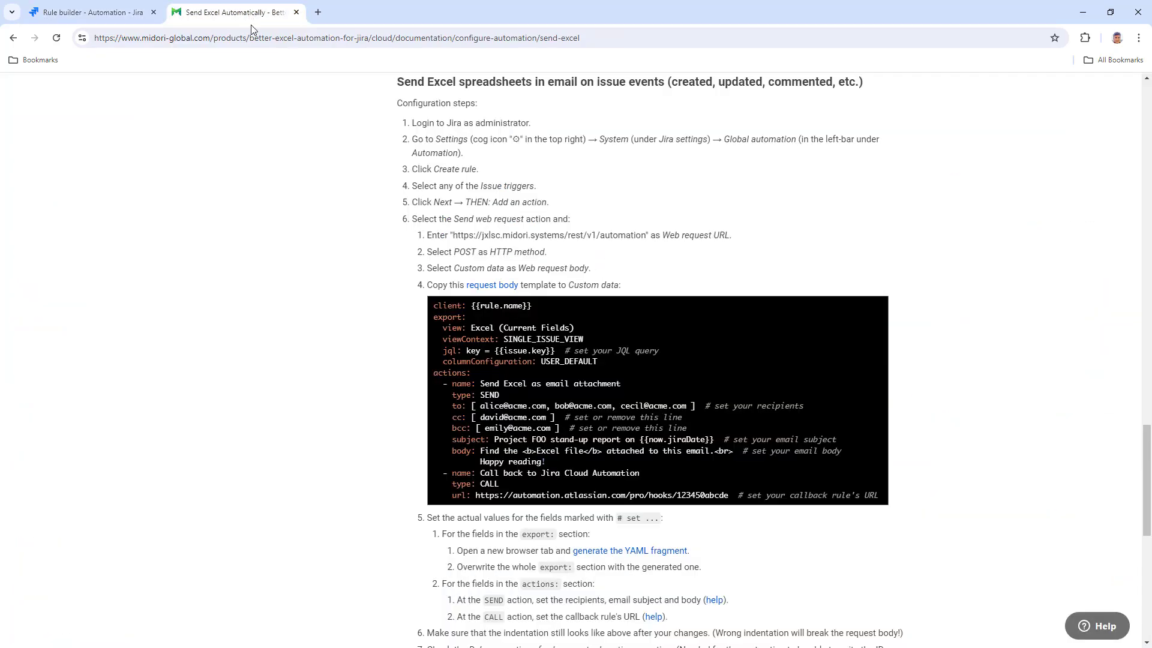
scroll(1146, 440, "down", 5)
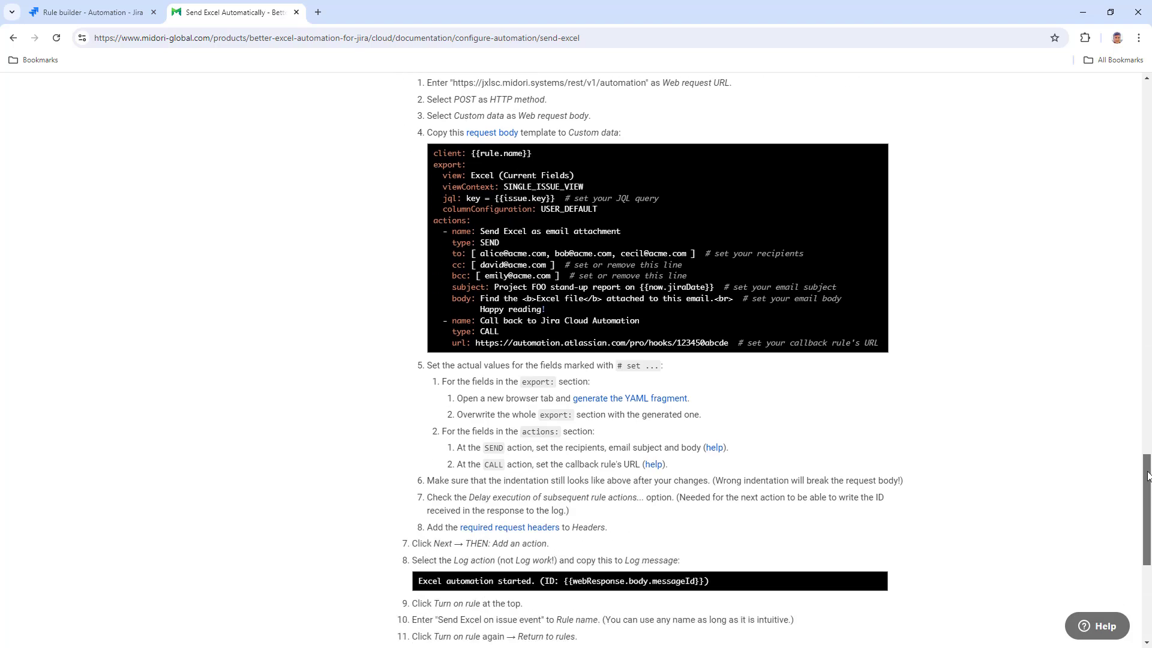
left_click(521, 388)
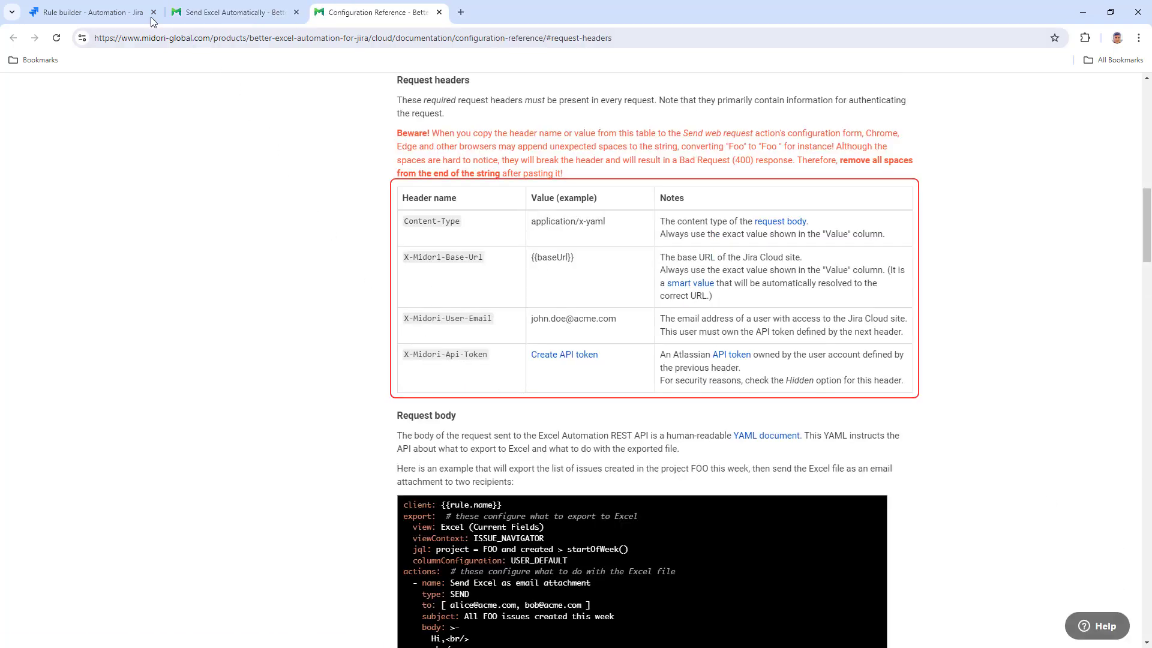
left_click(118, 8)
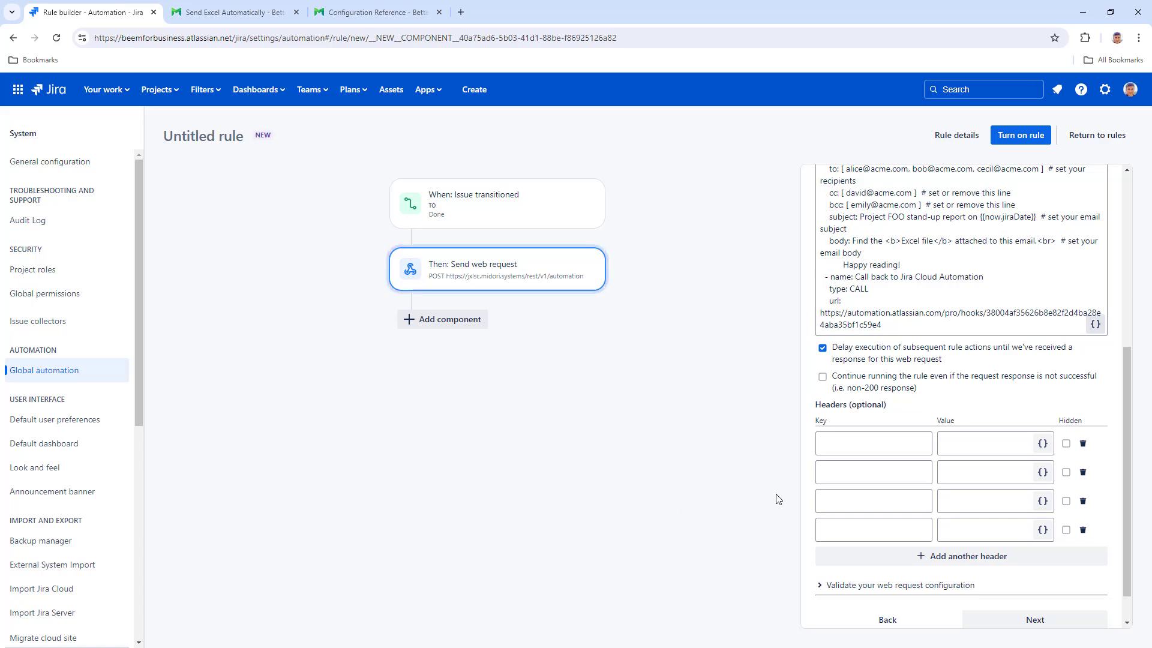
- Add X-Midori-Base-Url {{baseUrl}} and X-Midori-User-Email headers, then begin an X-Midori-Api-Token key
type("Content-")
type("X-Mid")
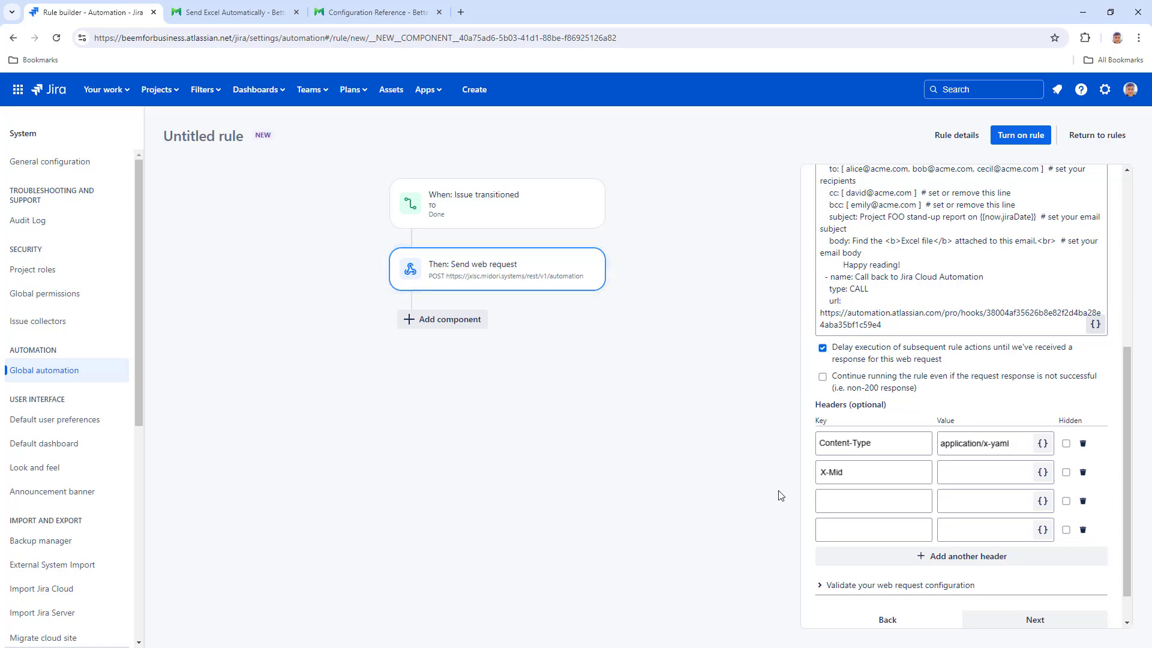
type("ori-Base-U{{baseUrl}}")
key("Tab")
type("X")
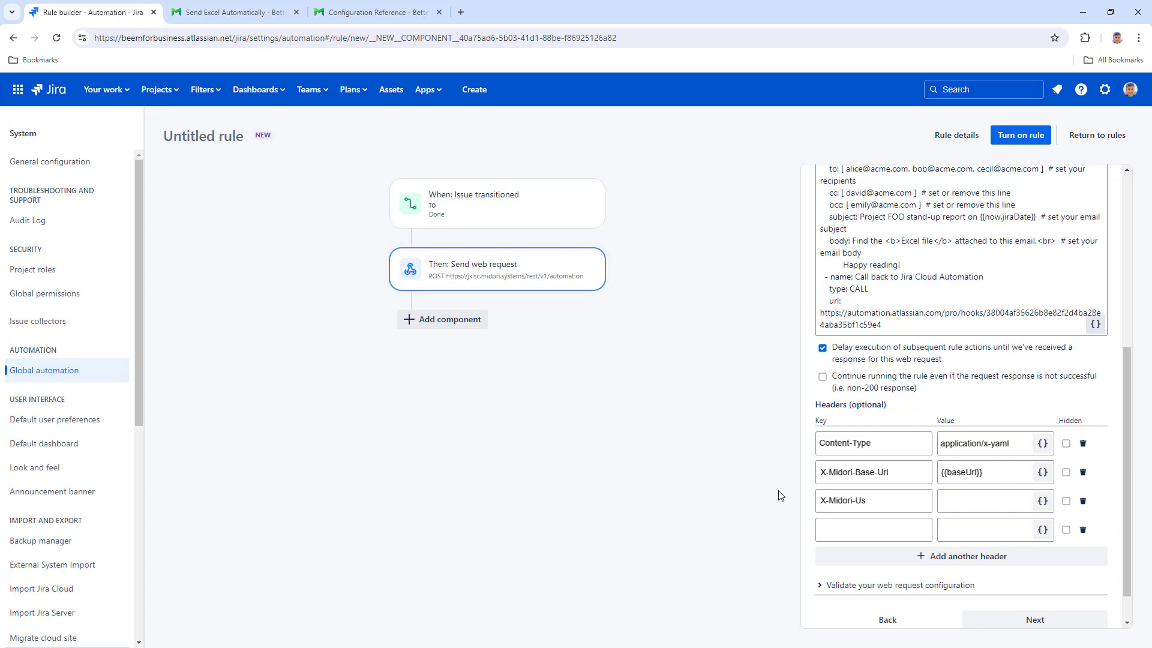
type("john.doe@acme.com")
type("X-Mid")
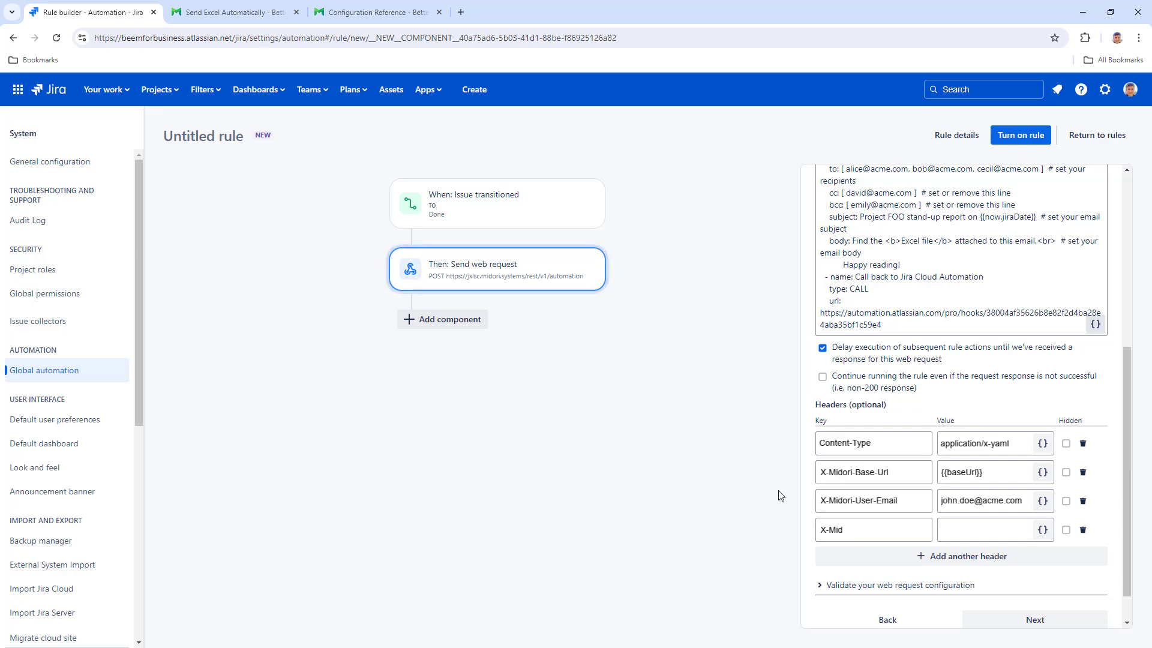
type("ori-Api-Token")
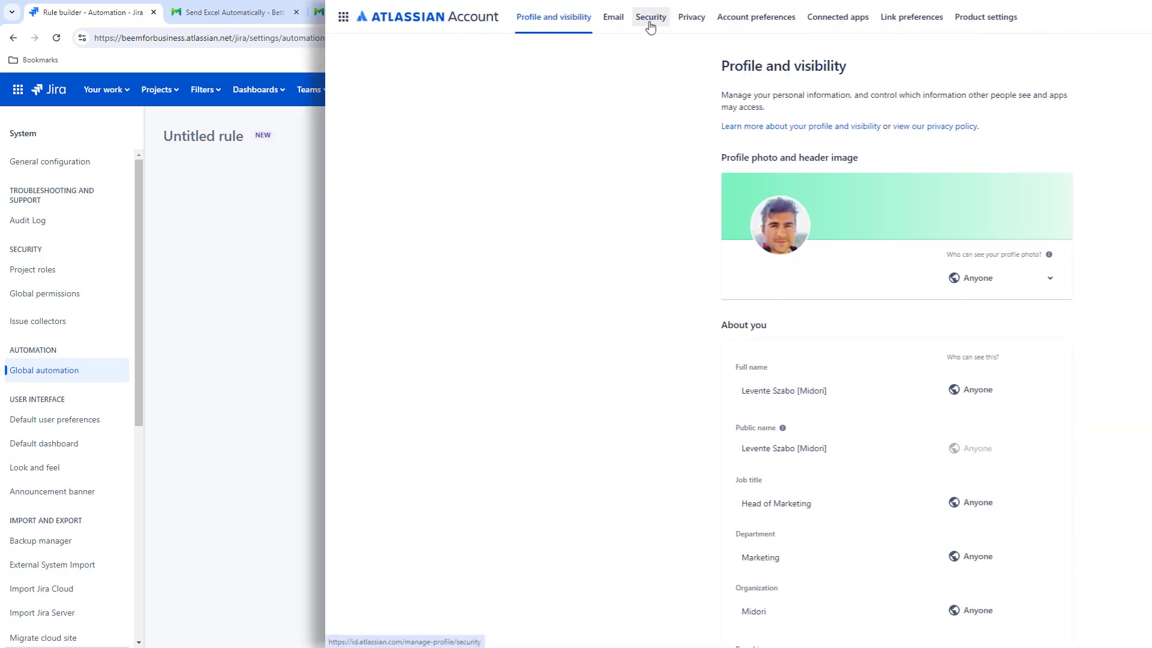
- Create and copy an API token labelled Better Excel Exporter in Atlassian account security
left_click(650, 18)
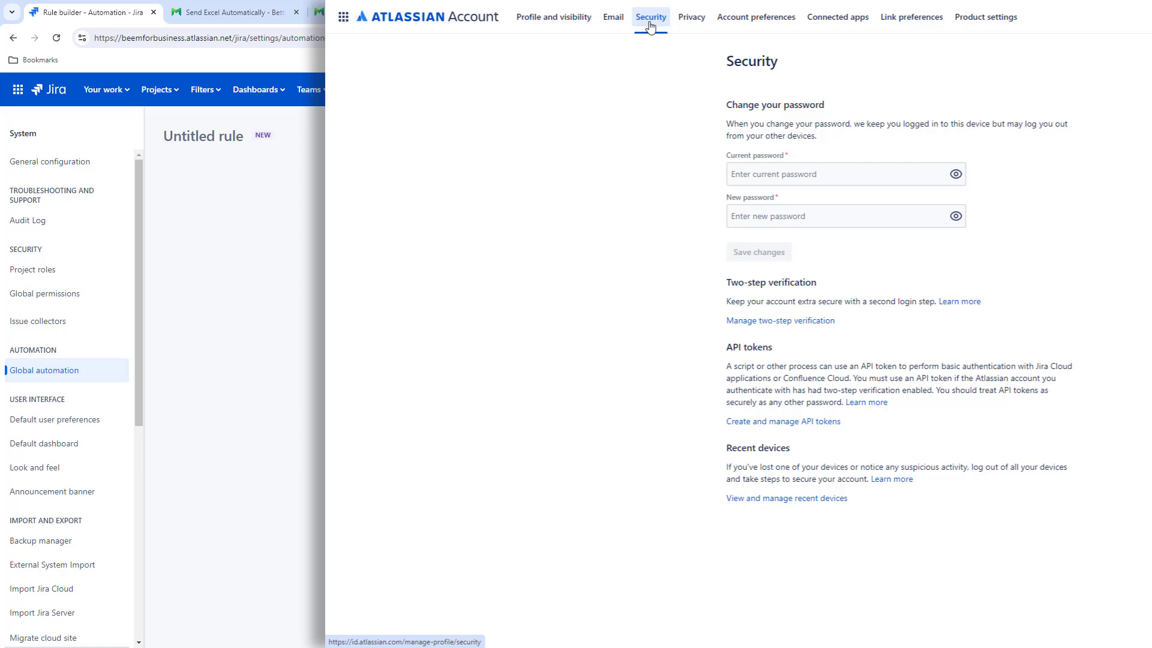
left_click(787, 423)
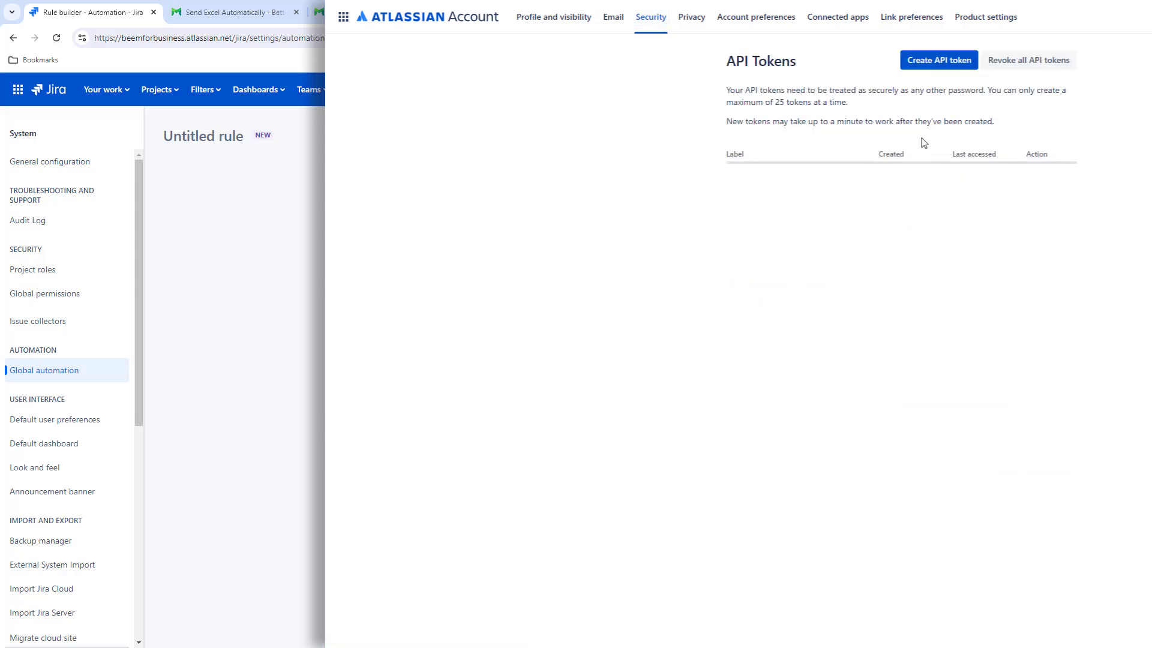
left_click(924, 63)
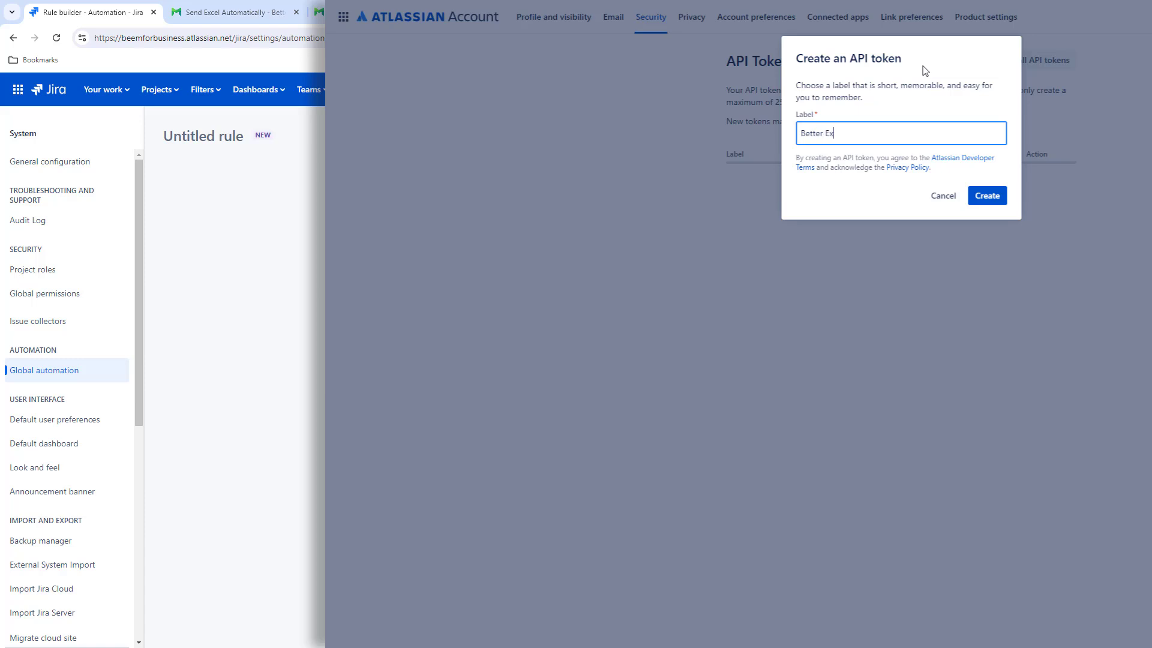
left_click(985, 198)
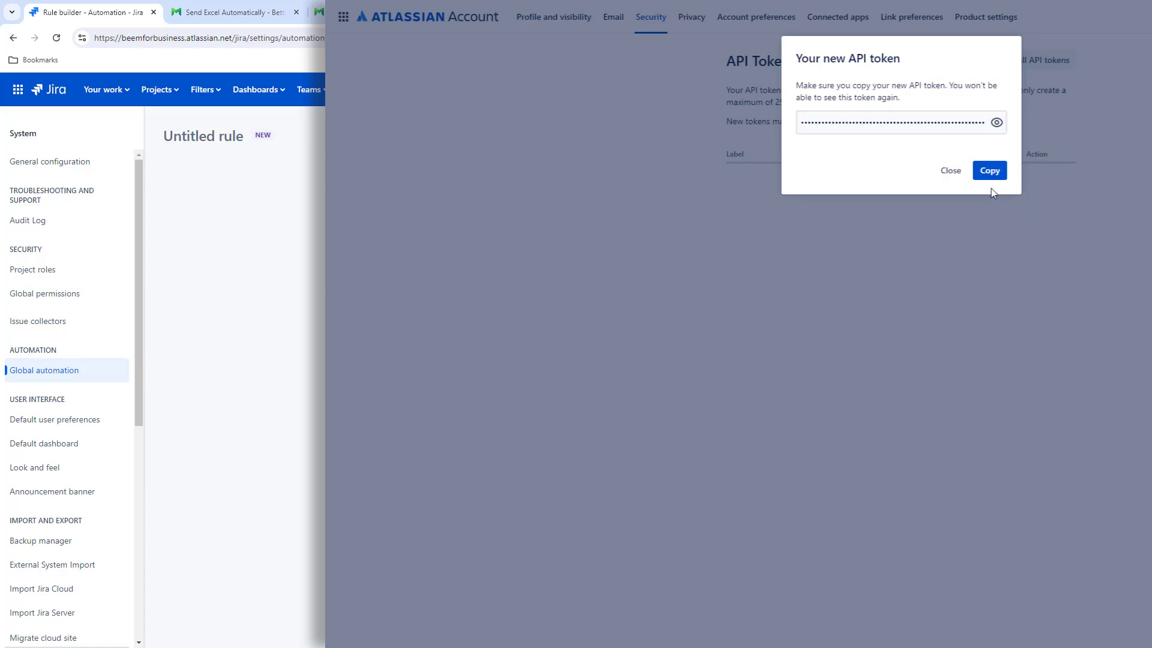
left_click(994, 172)
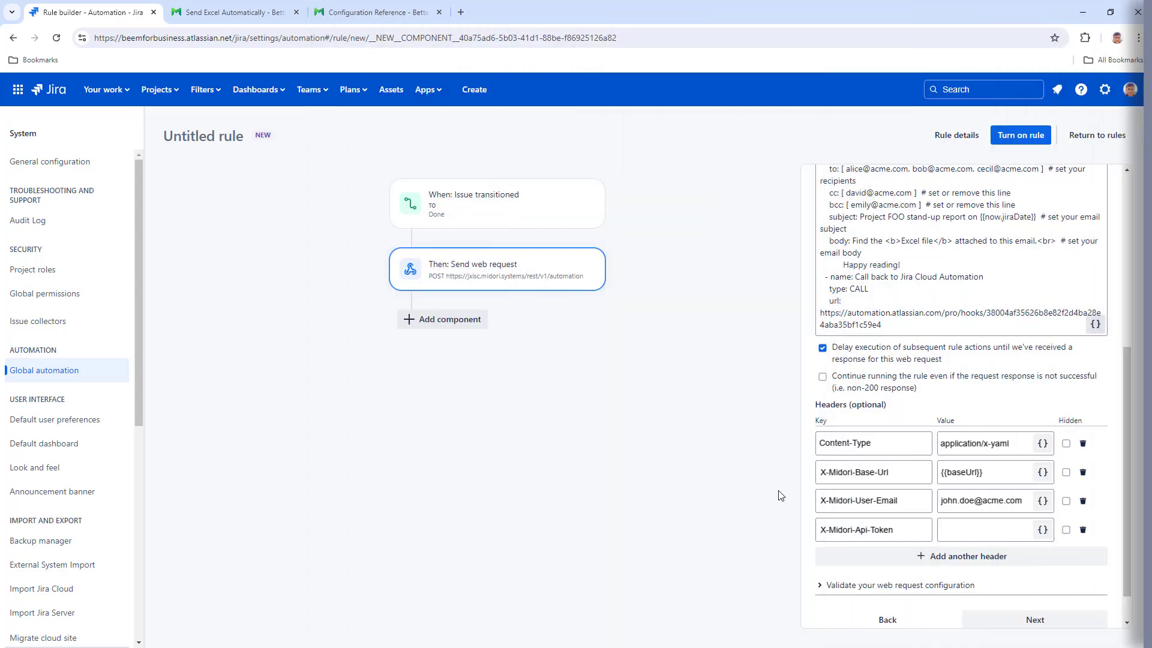
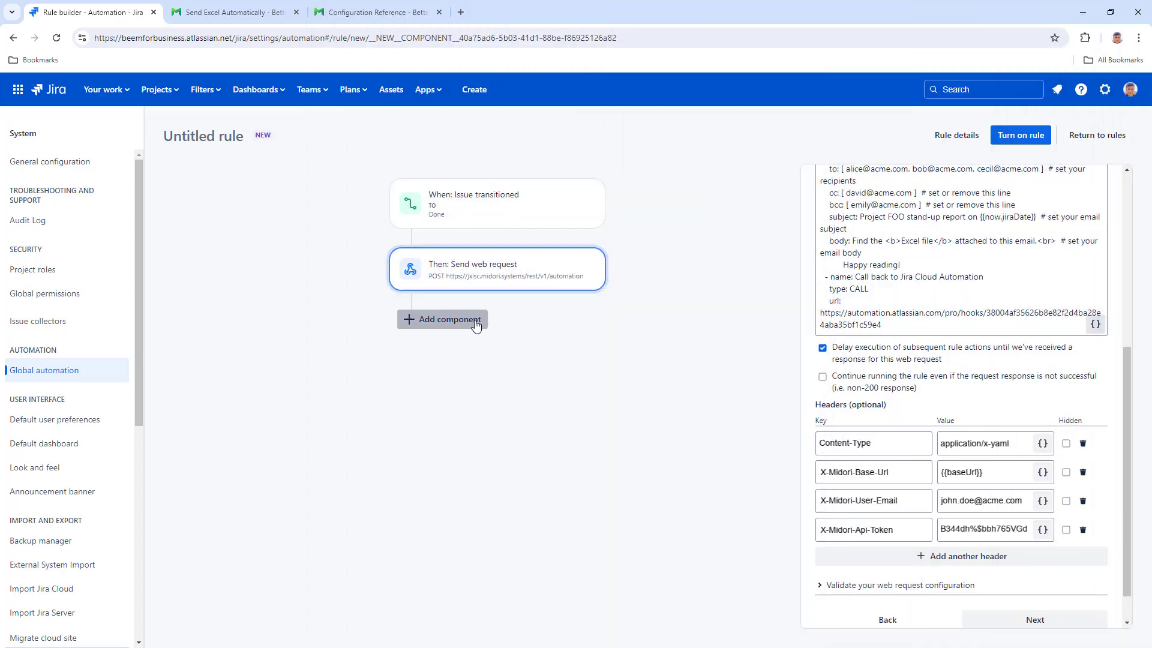
- Enter the API token as the X-Midori-Api-Token value and add a Log action
left_click(442, 319)
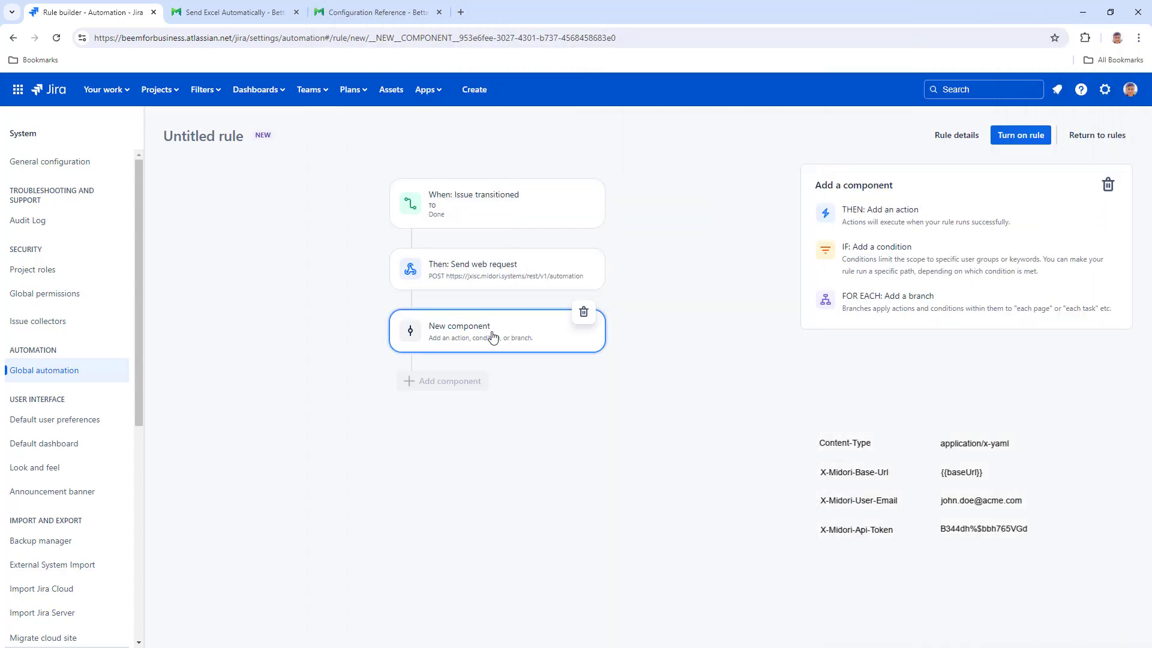
left_click(899, 246)
type("log")
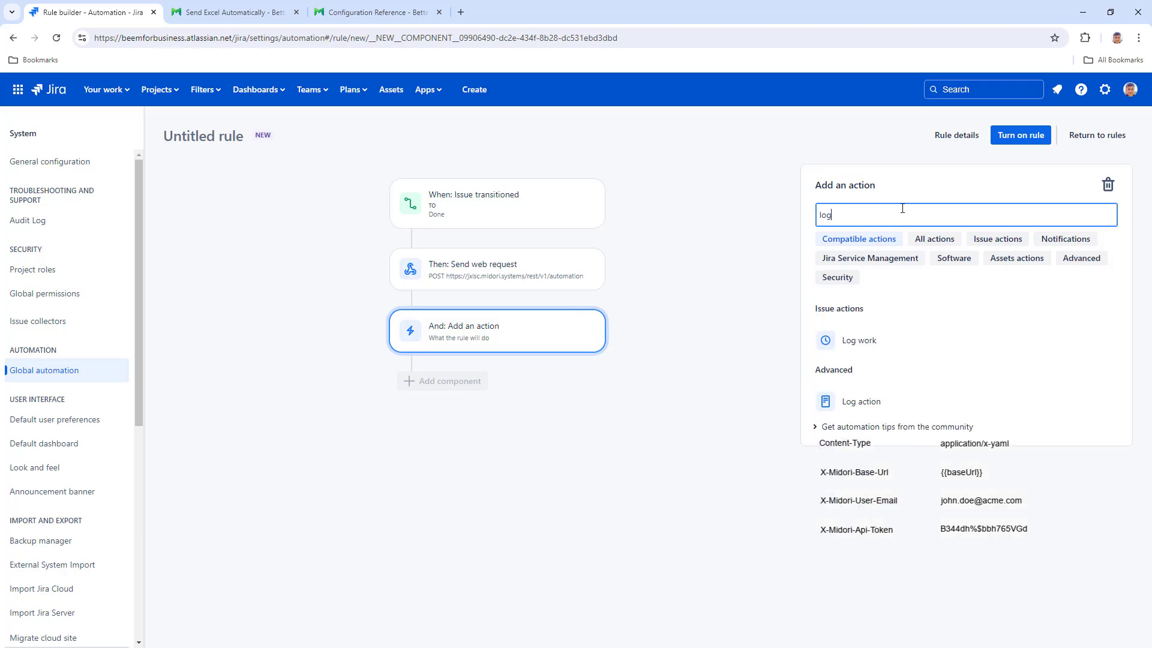
left_click(876, 407)
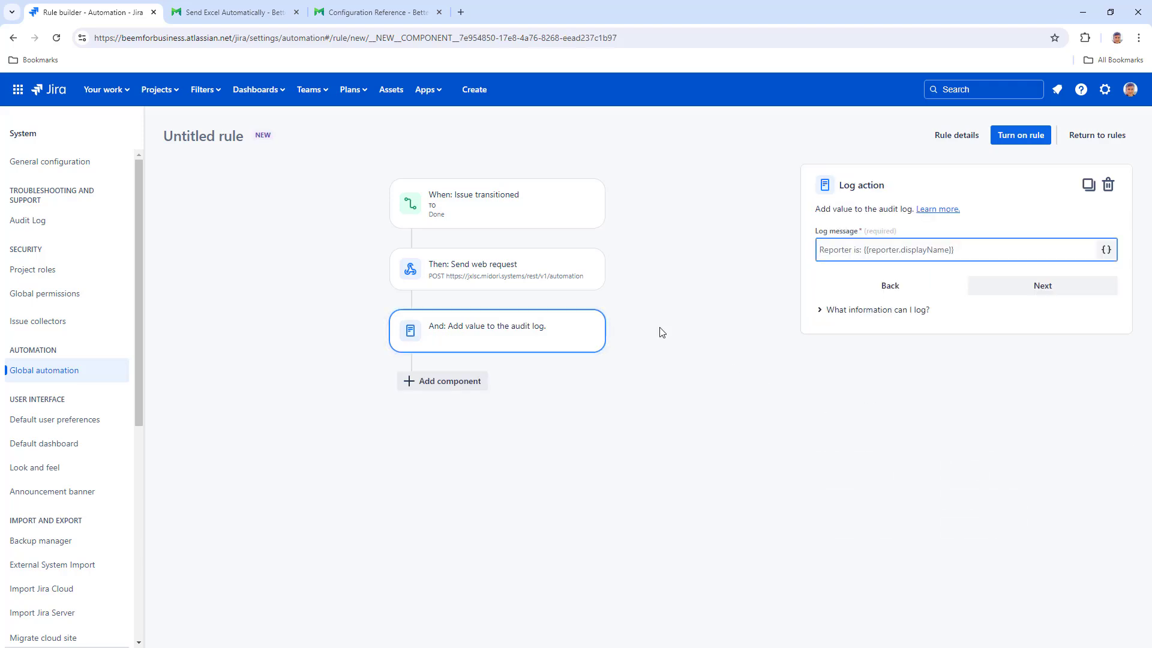
- Set the log message to 'Excel automation started. (ID: {{webResponse.body.messageId}})' from the docs
left_click(243, 14)
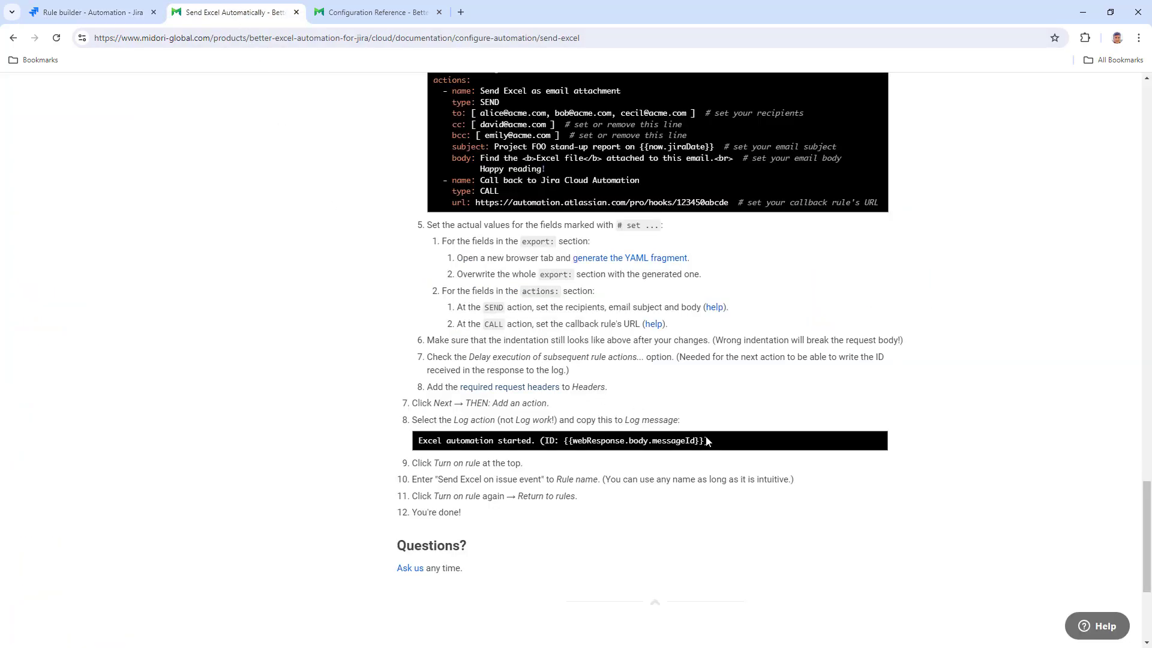
left_click(879, 440)
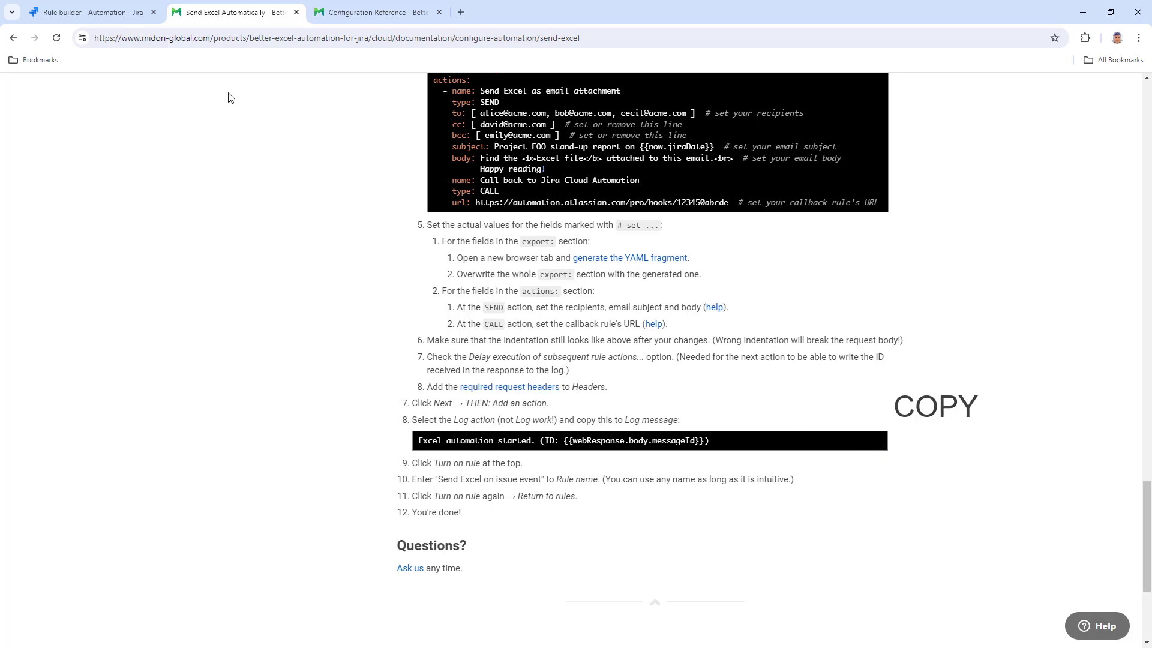
left_click(120, 13)
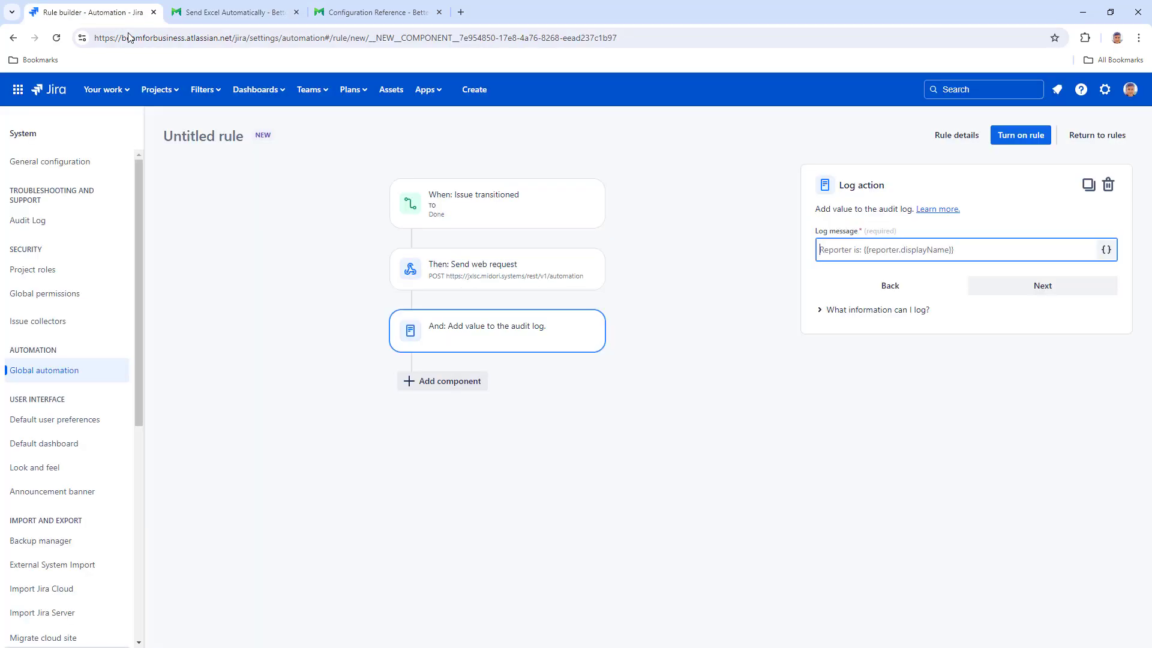
right_click(850, 252)
left_click(914, 368)
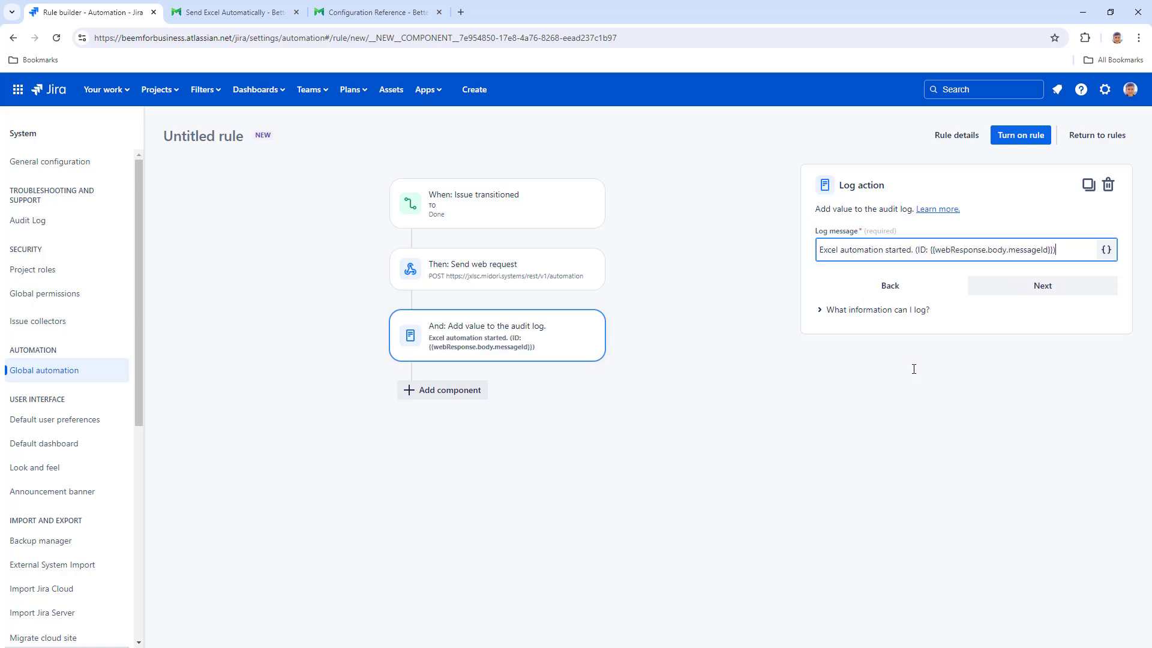
- Name the rule 'Send Excel on issue event' and turn it on
left_click(1025, 141)
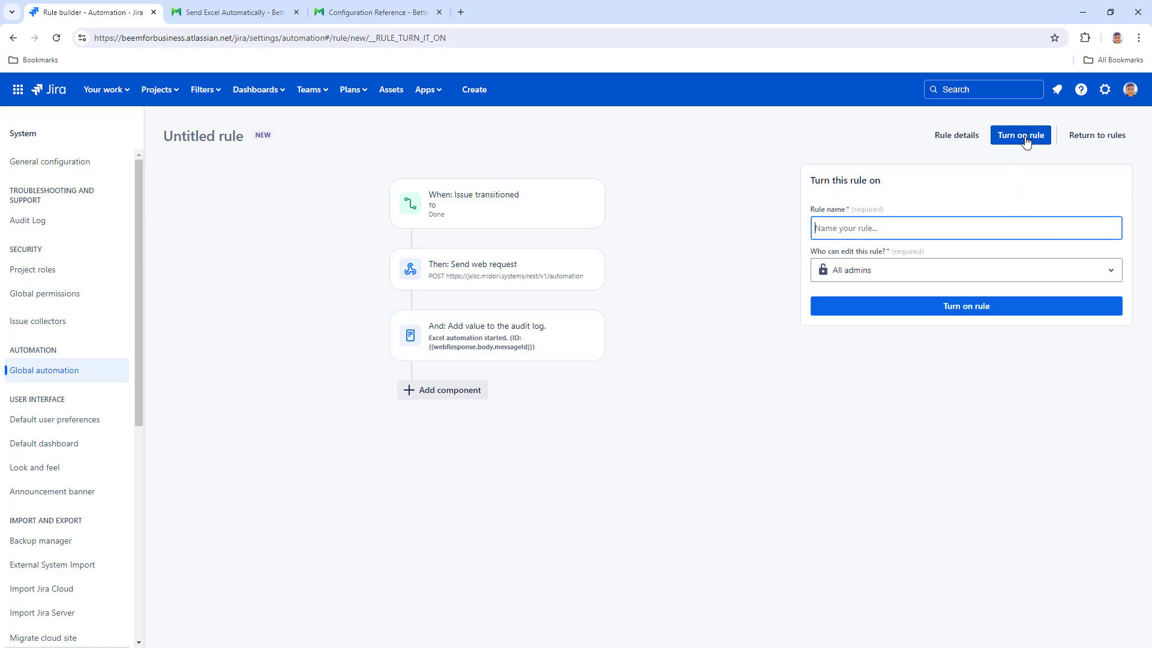
type("Send Excel on issue event")
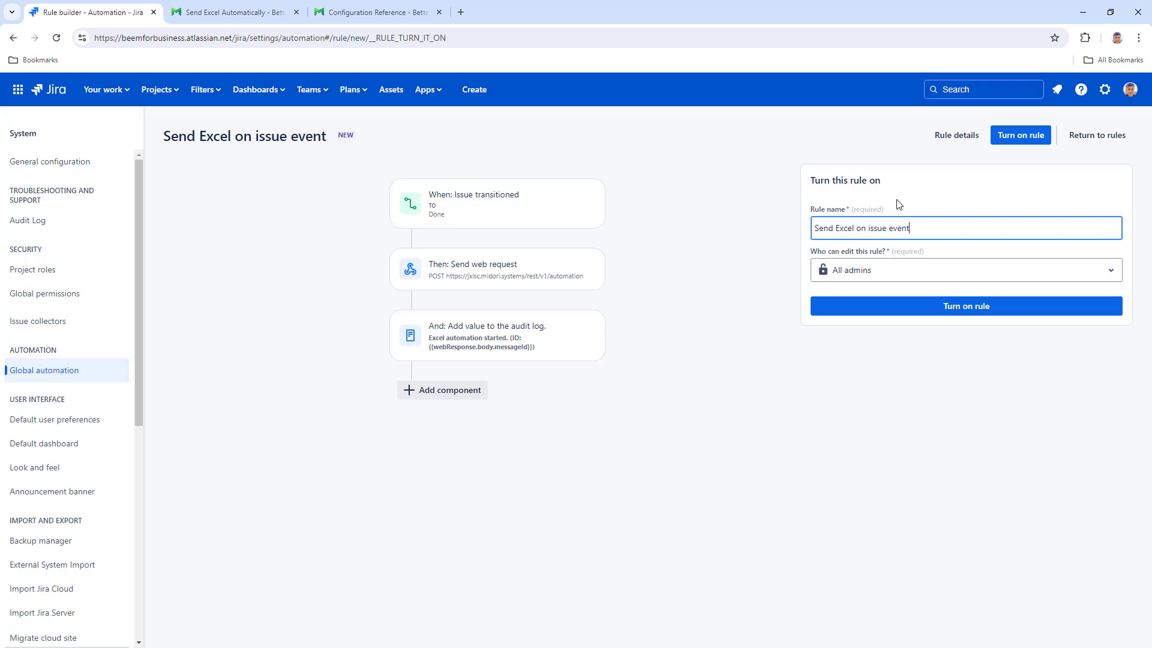
left_click(1022, 139)
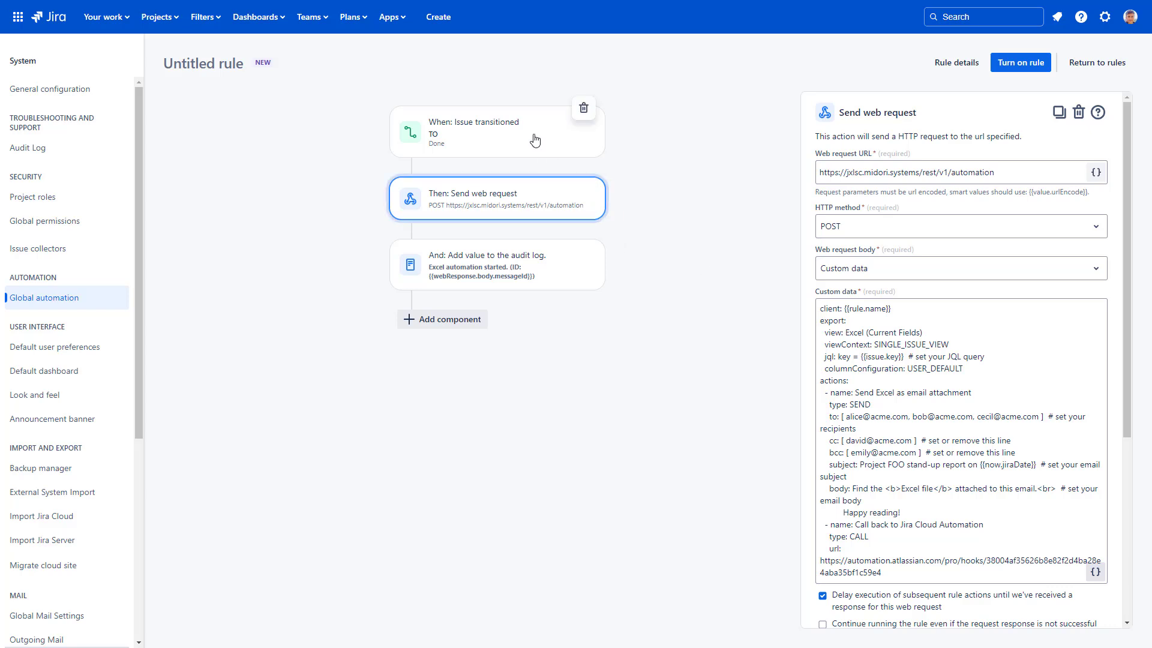
- Change the trigger's To status from Done to Reopened
left_click(567, 151)
left_click(858, 232)
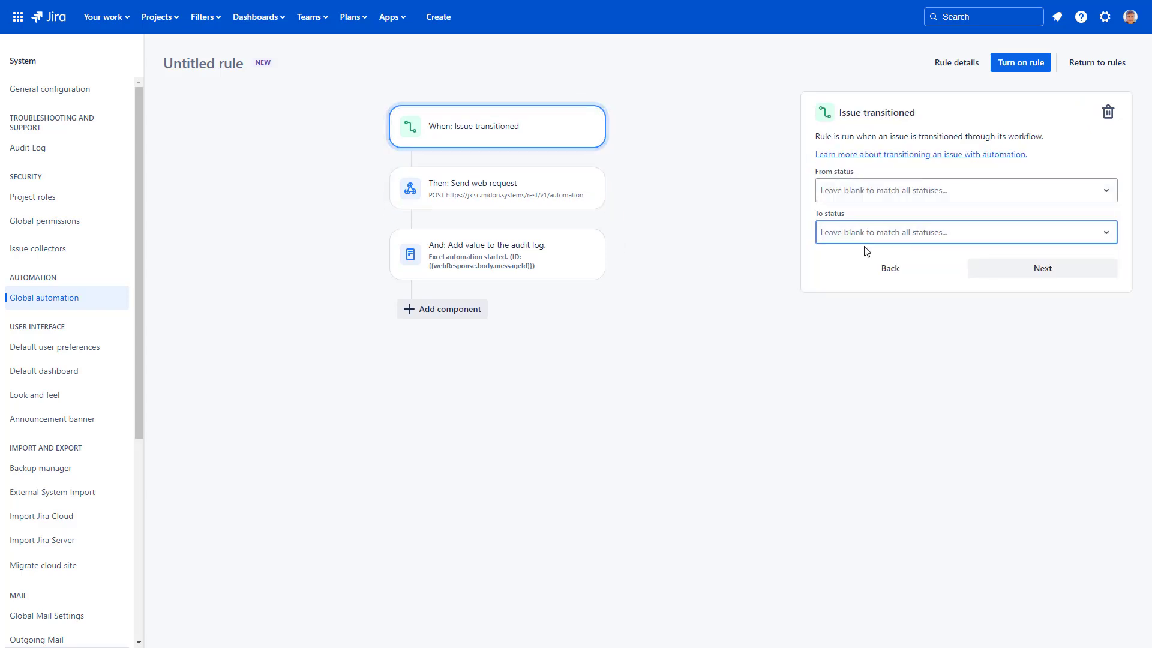
left_click(882, 312)
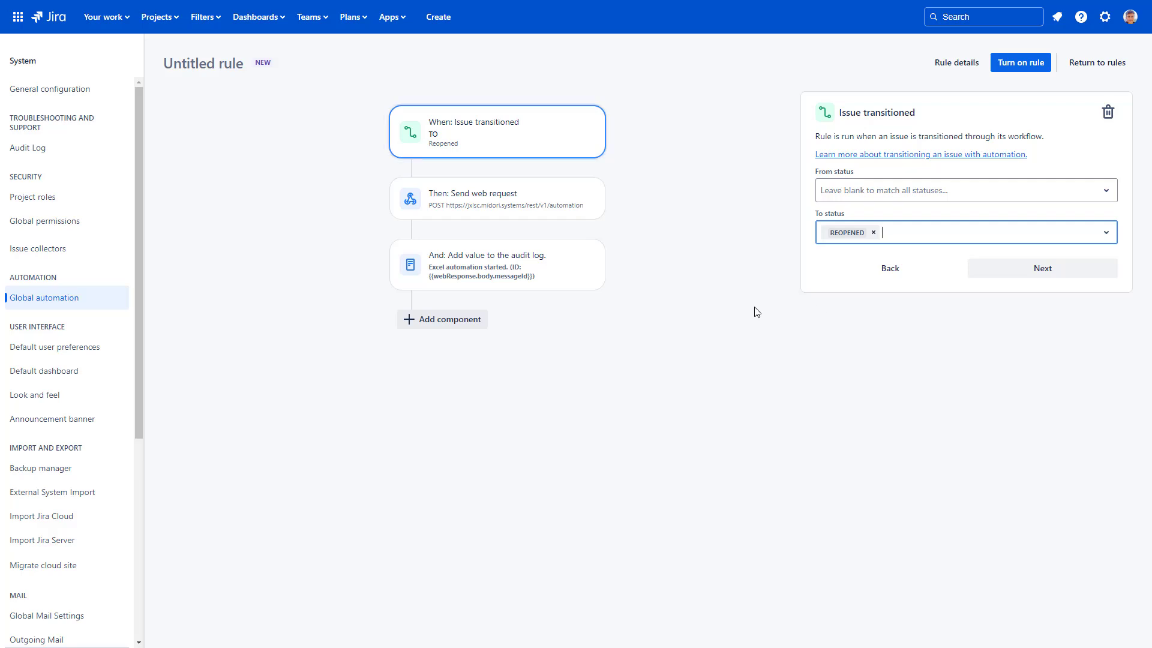
left_click(497, 212)
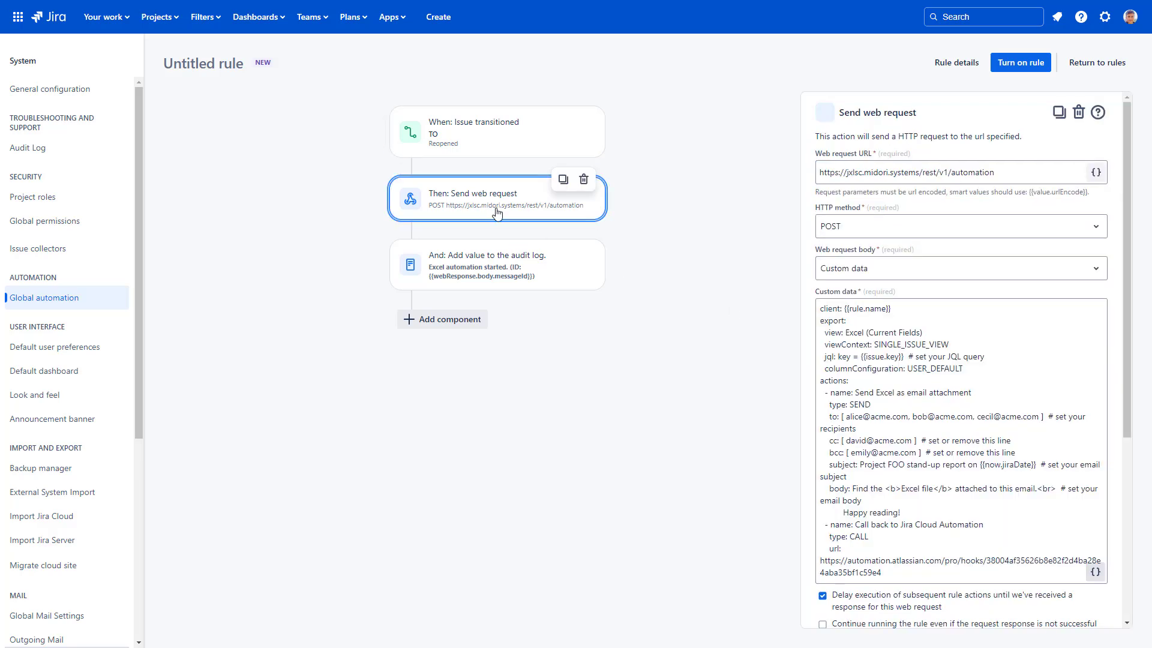
- Switch the view to Comments (Current Fields), delete the JQL comment, and replace to/cc/bcc with one recipient address
double_click(849, 332)
type("C")
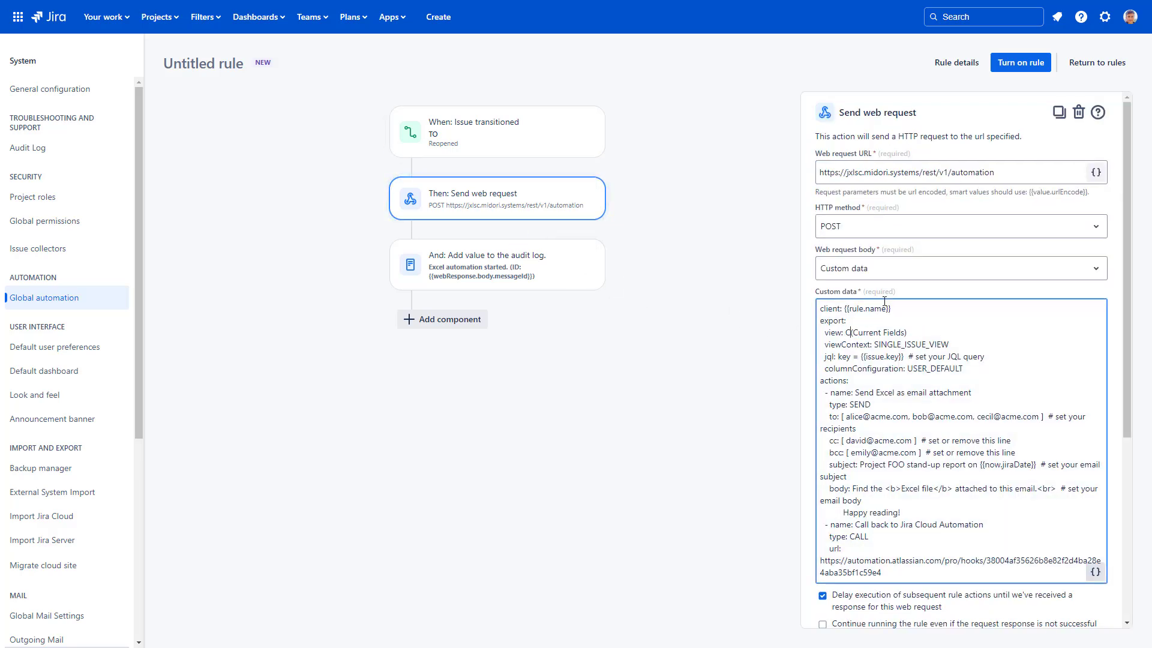
type("omments")
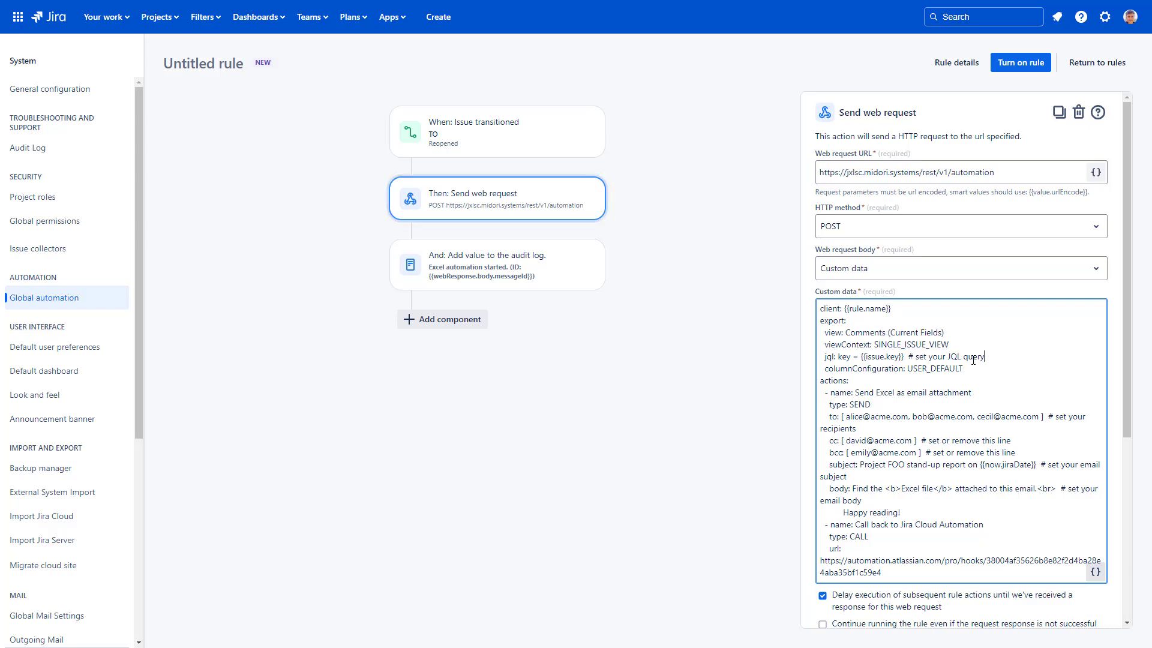
left_click_drag(984, 357, 904, 358)
key("BackSpace")
left_click_drag(1015, 452, 843, 416)
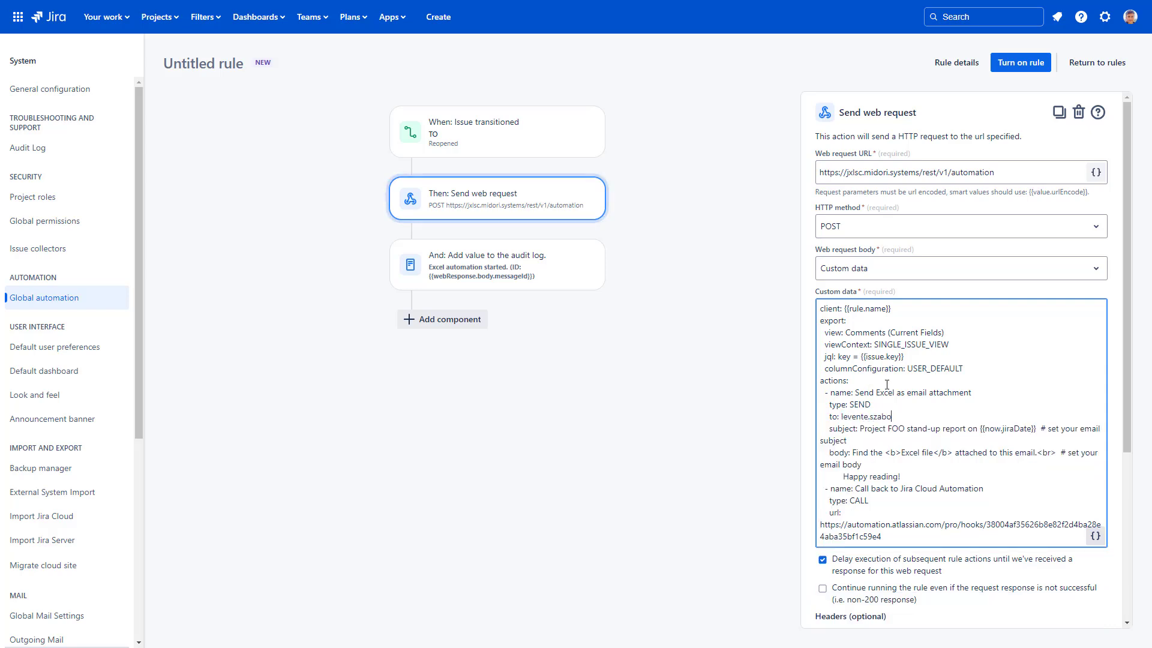
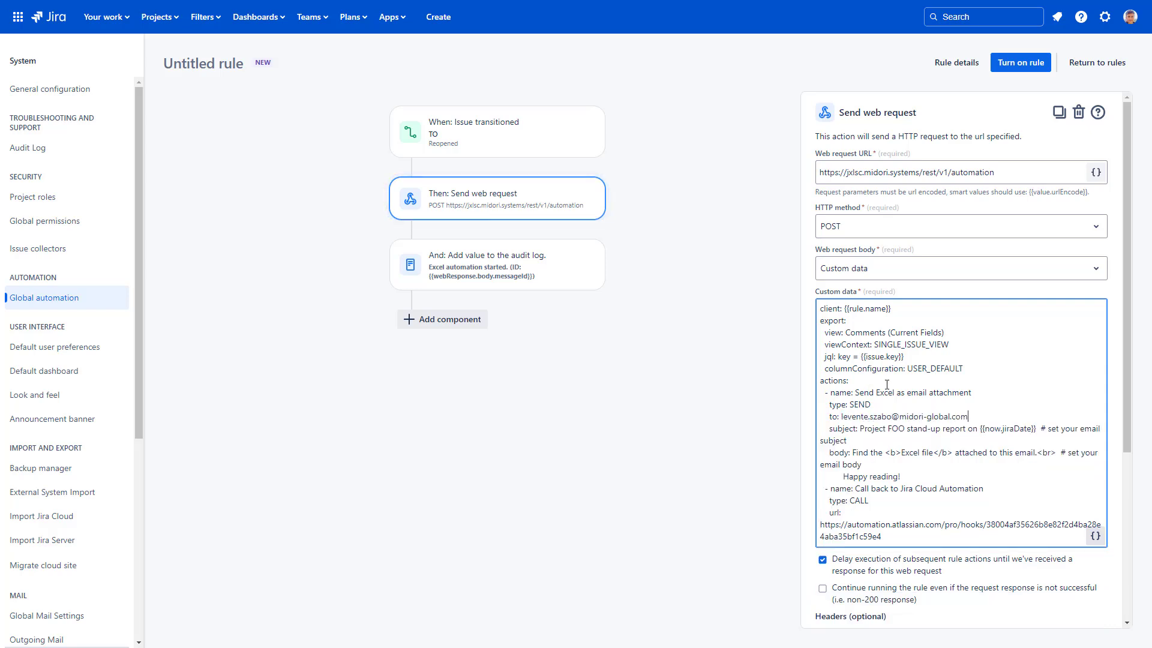
- Make the email subject '{{issue.key}} reopened on {{now.jiraDate}}' using the copied issue key
left_click_drag(965, 428, 859, 428)
key("BackSpace")
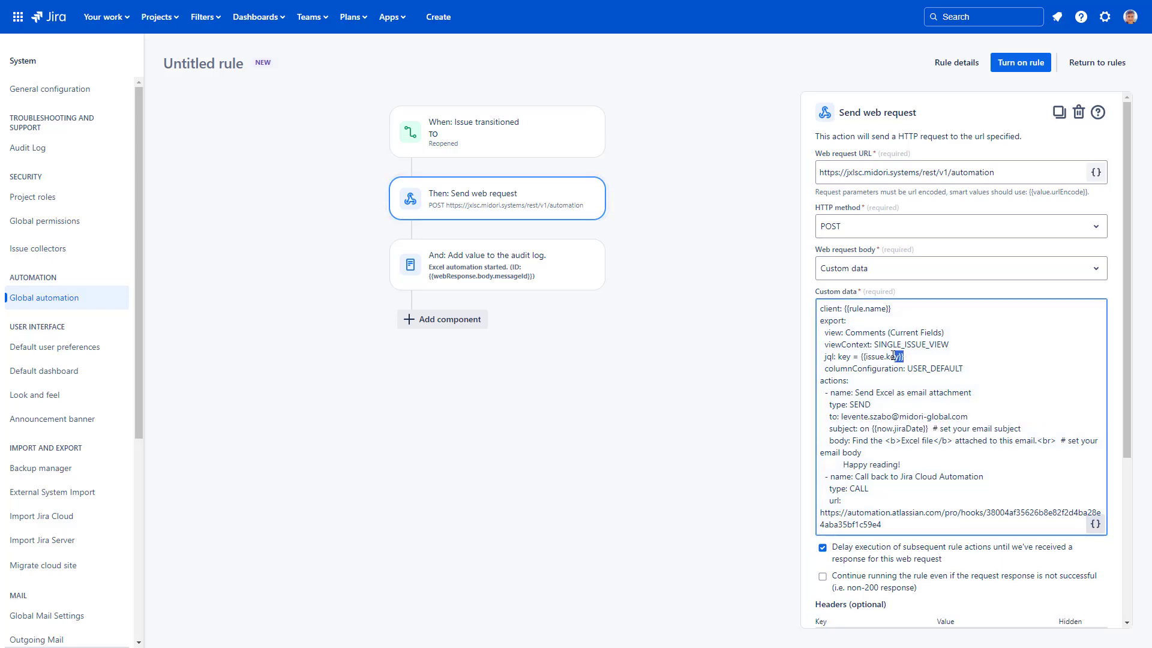
left_click_drag(861, 356, 904, 356)
right_click(863, 355)
left_click(906, 99)
left_click(862, 428)
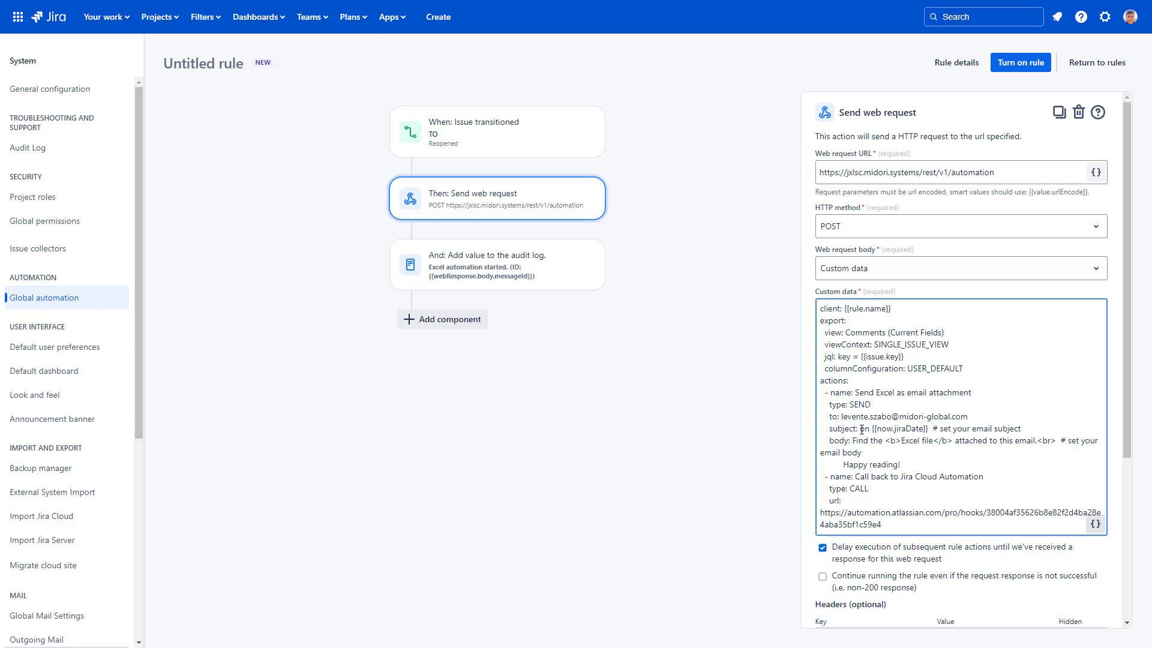
right_click(862, 428)
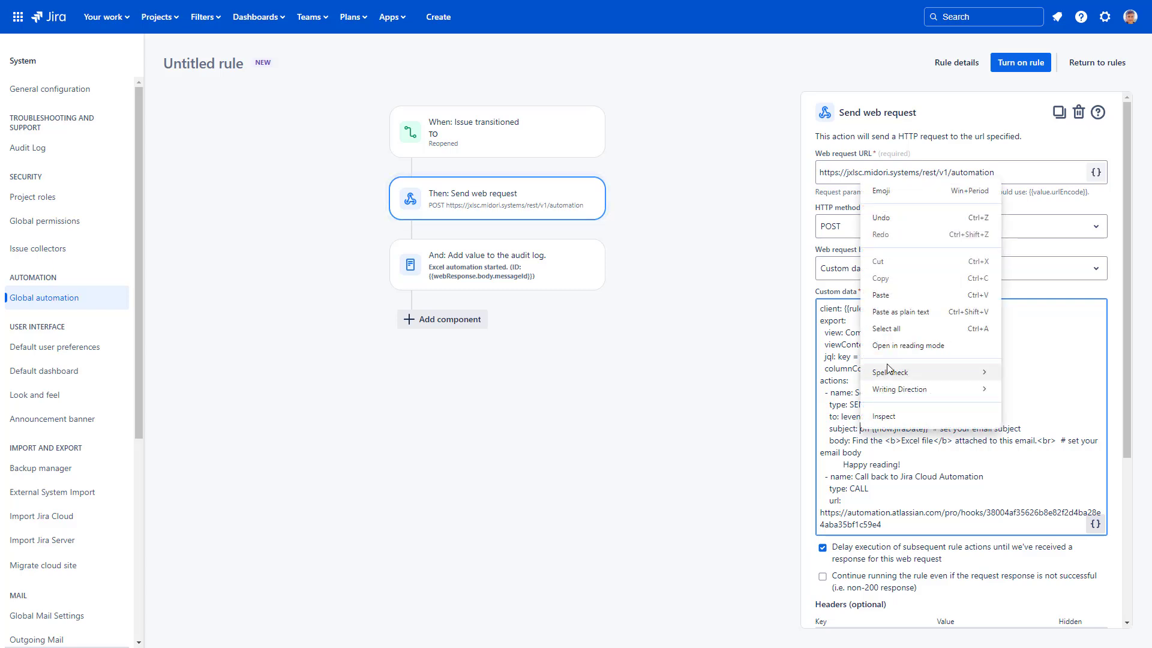
left_click(898, 301)
type("reopened")
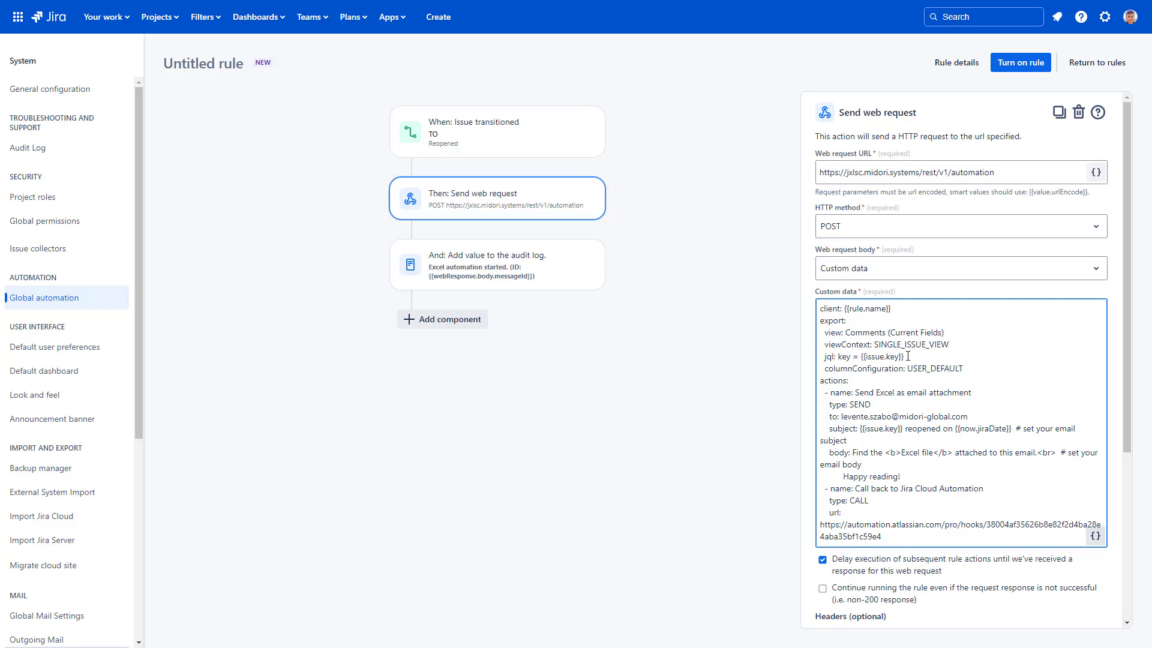
- Delete the template comments and change the body text to 'Excel report on reopened issue'
left_click_drag(1012, 428, 1016, 440)
key("BackSpace")
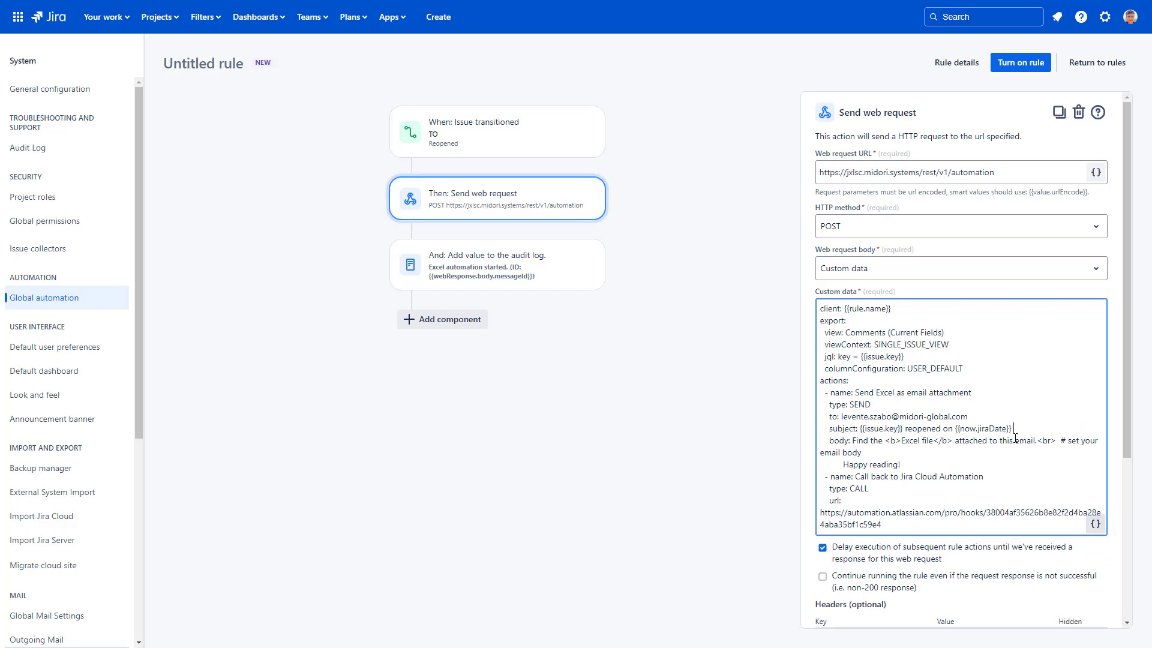
left_click_drag(900, 440, 934, 442)
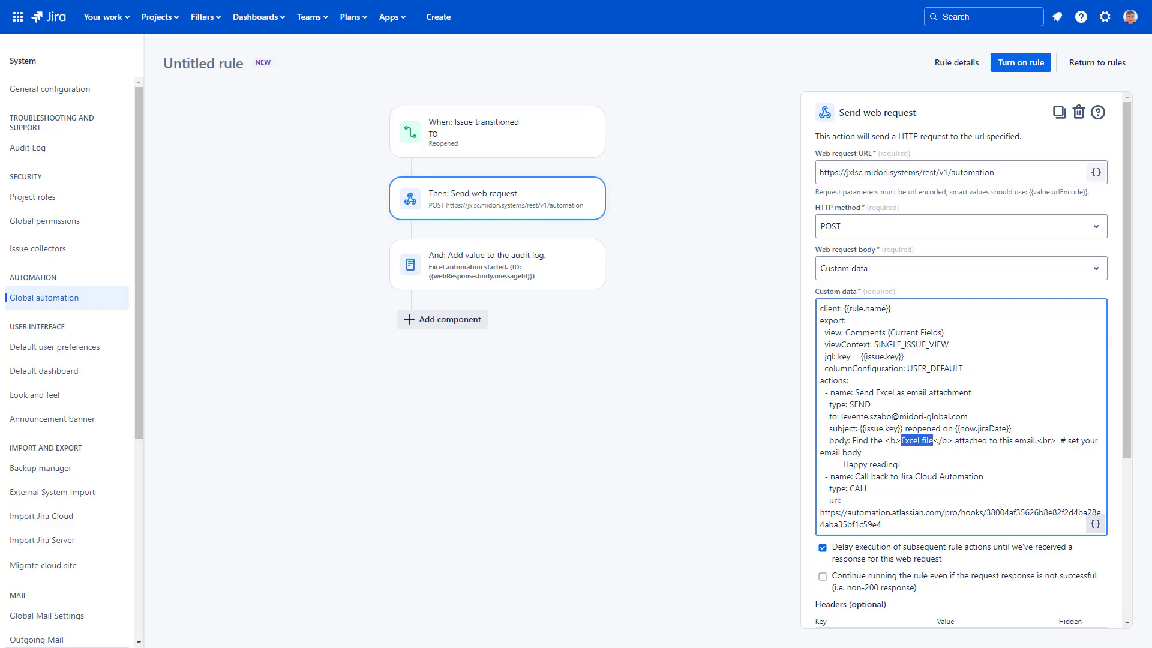
type("Excel report ")
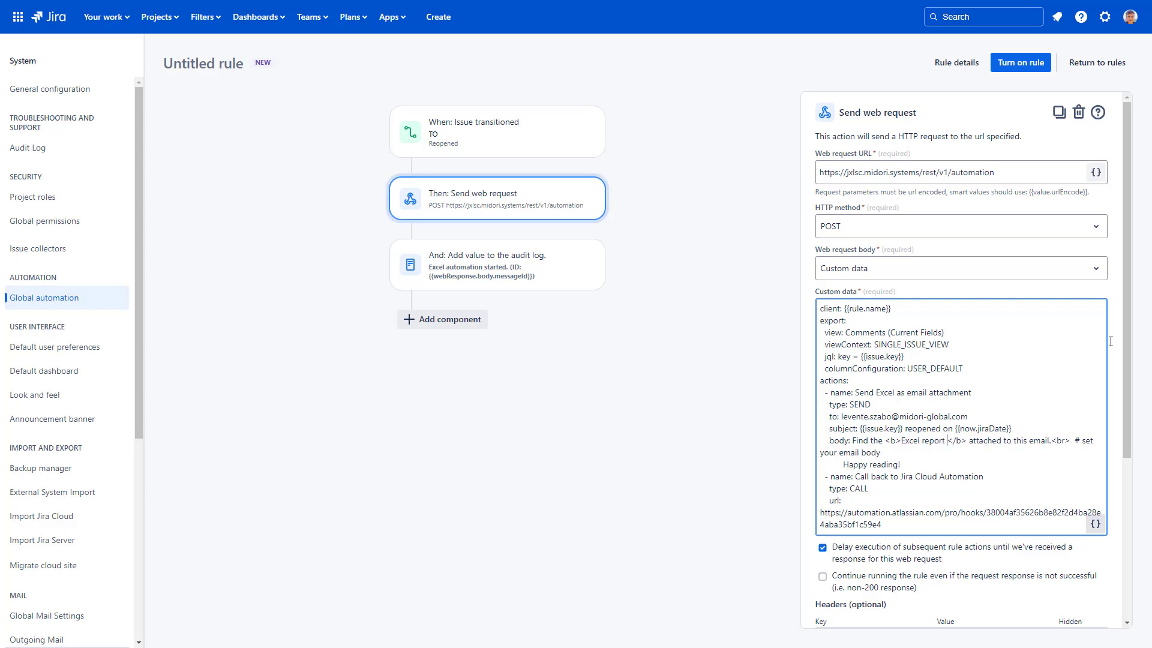
type("on reopened ")
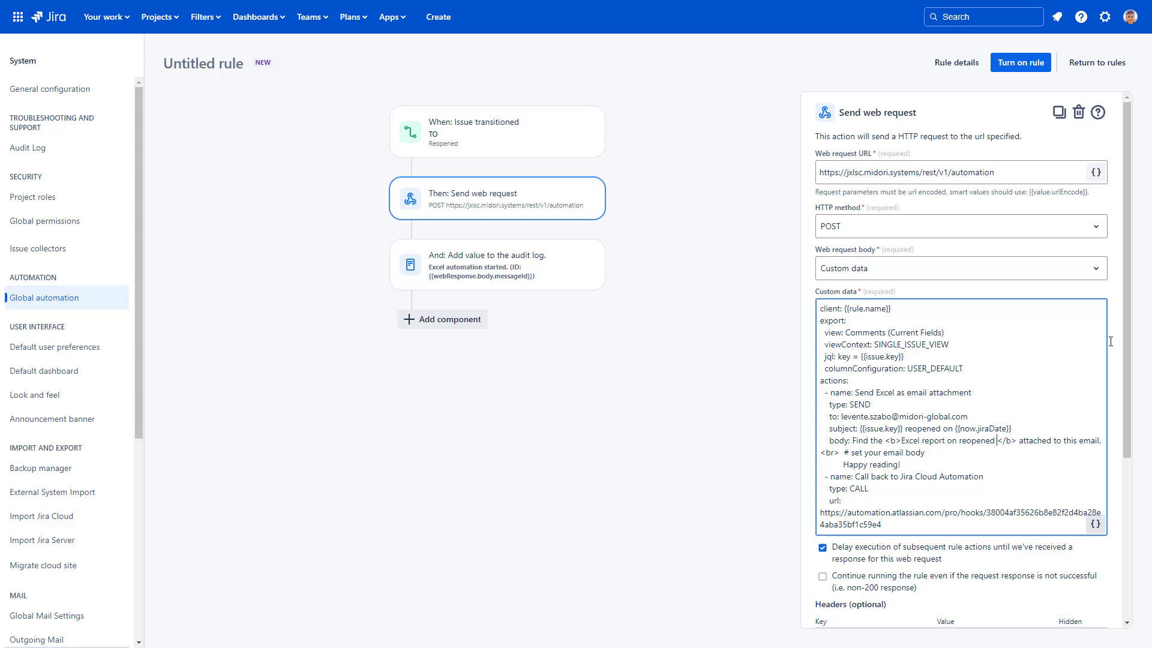
type("issue")
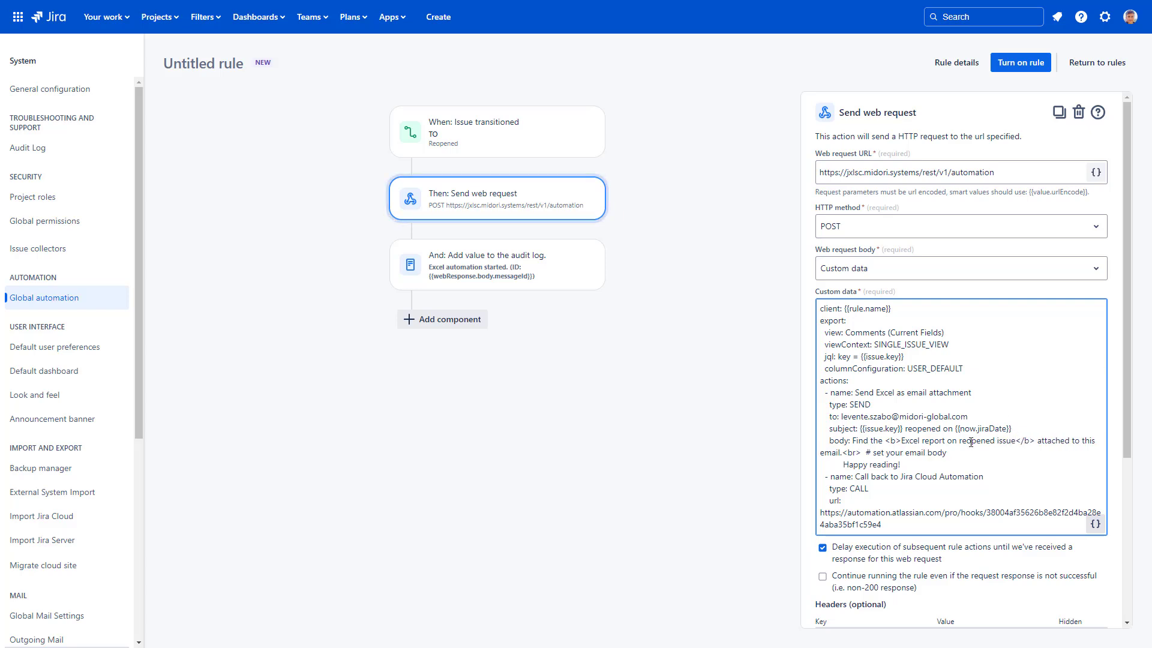
left_click_drag(947, 453, 886, 453)
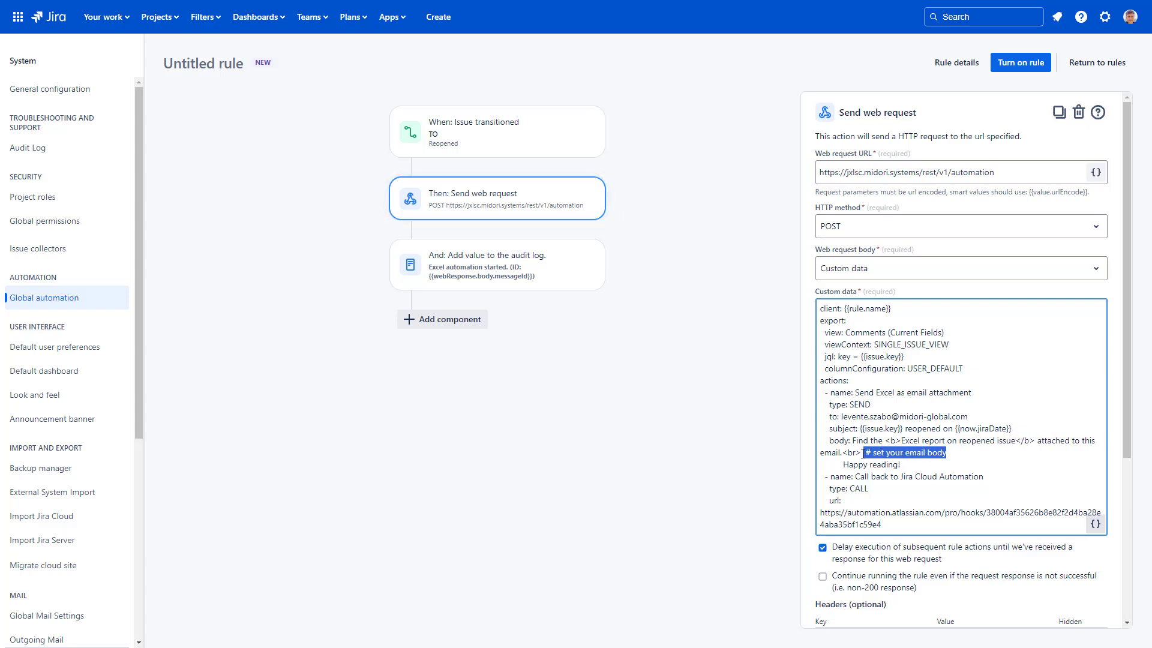
key("BackSpace")
- Name the rule 'Send Excel report on issue reopen' and turn it on
left_click(1042, 67)
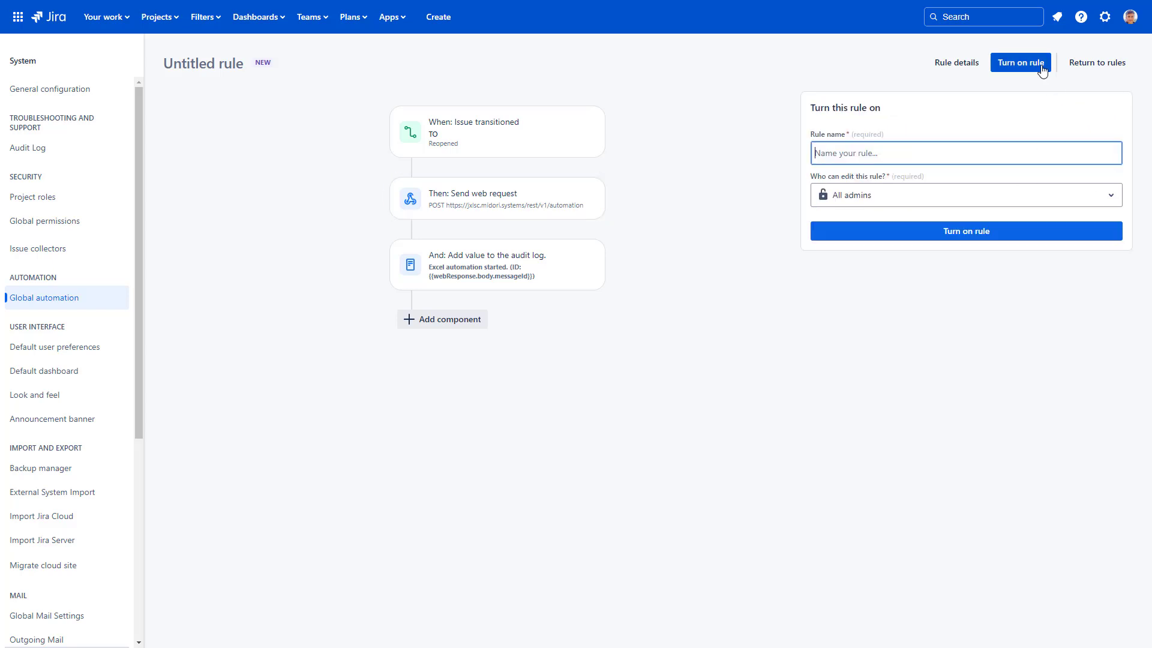
type("Send Excel rep")
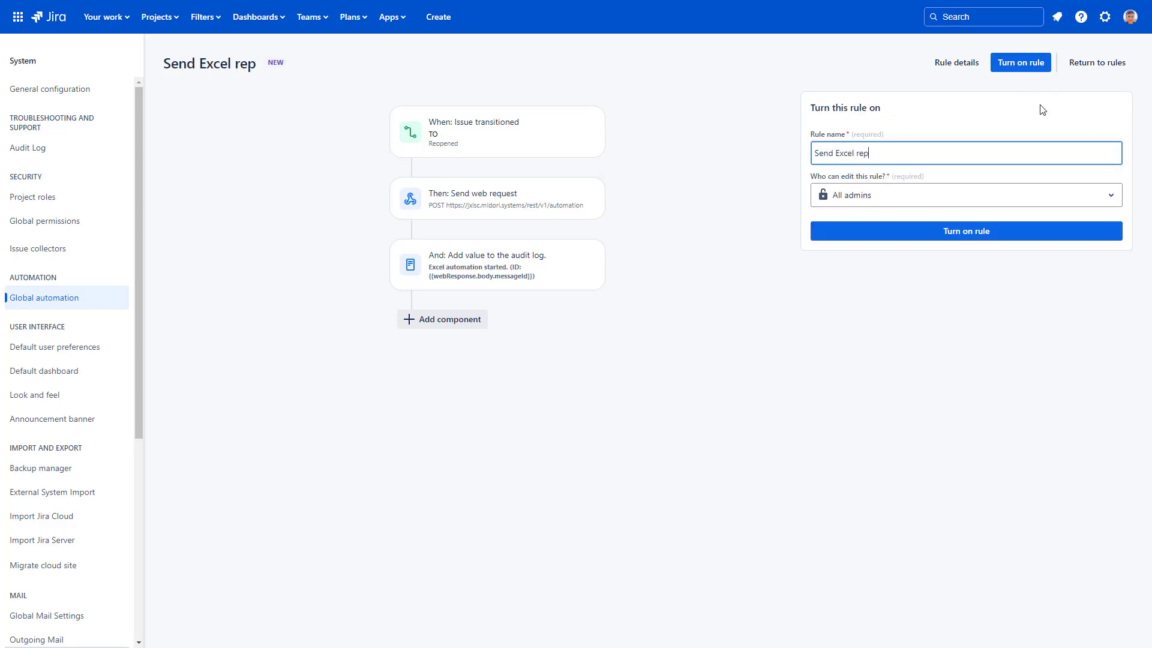
type("ort on issue reopen")
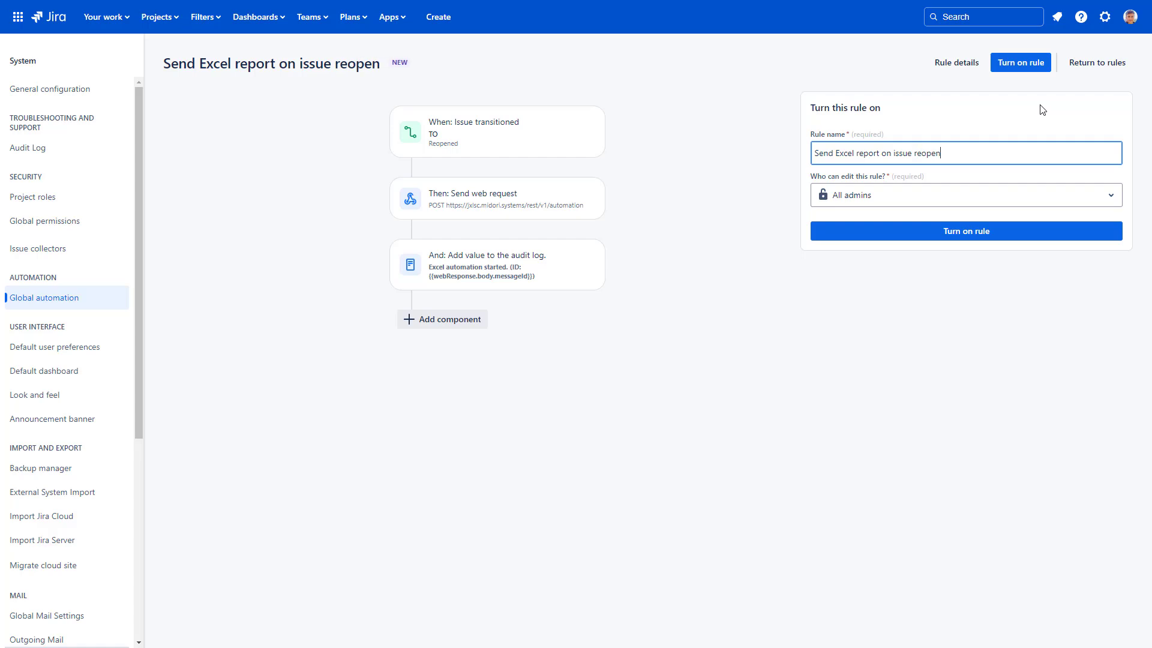
left_click(1034, 67)
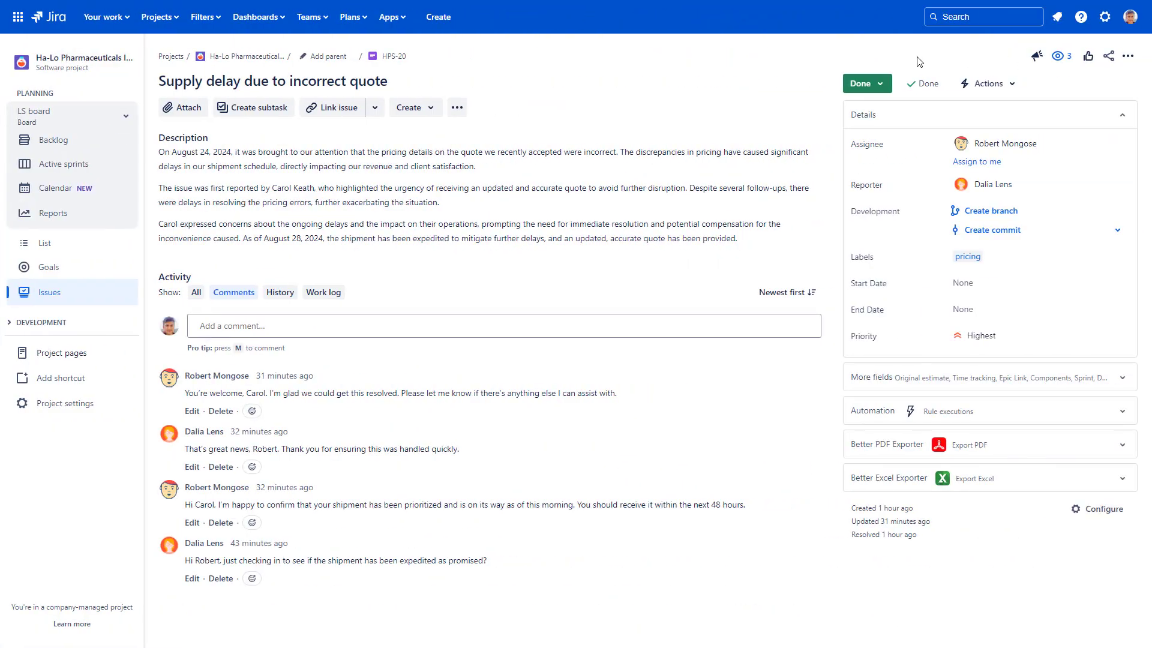
- Reopen HPS-20, then open the emailed HPS-20.xlsx report in Excel to check its comments
left_click(877, 85)
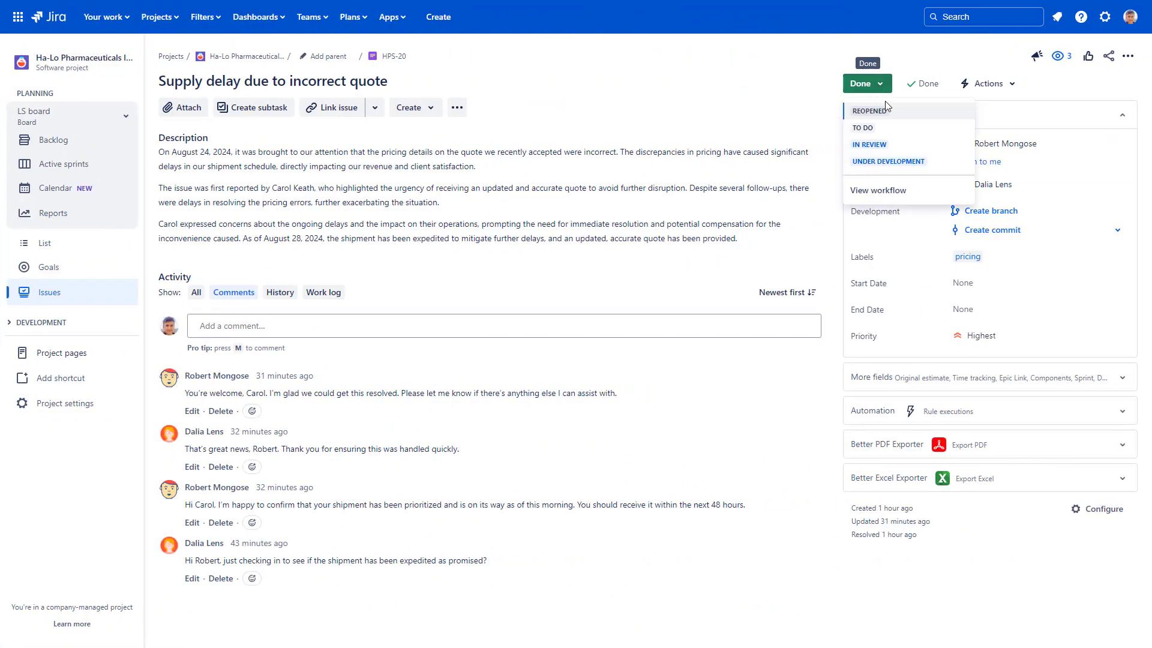
left_click(885, 108)
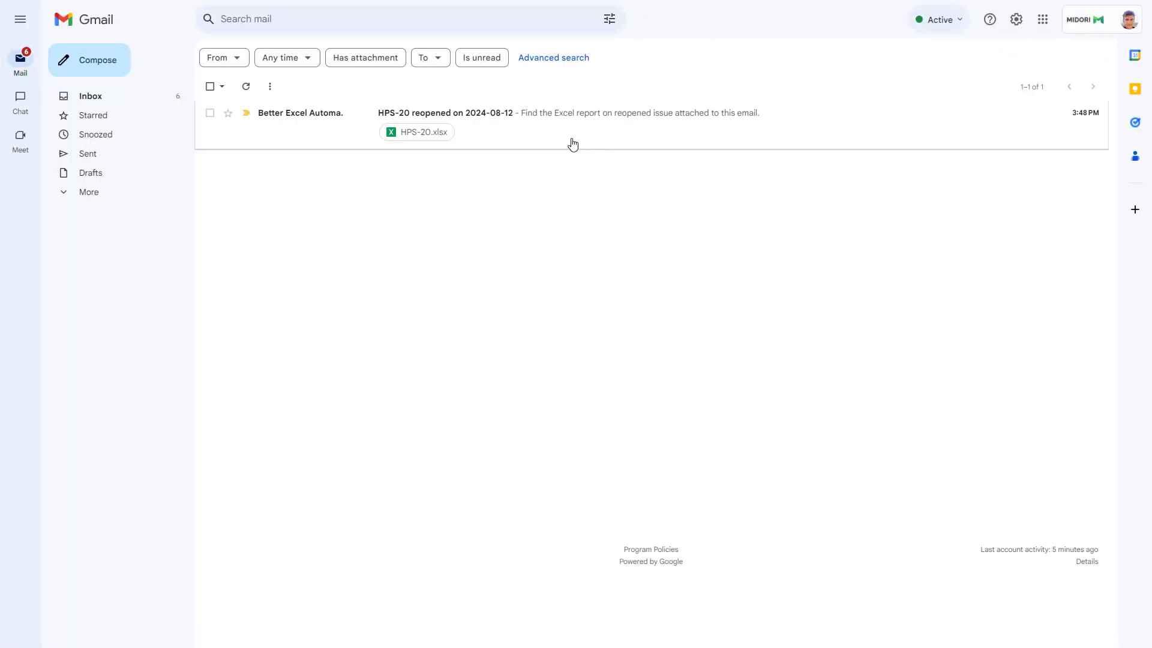
left_click(537, 136)
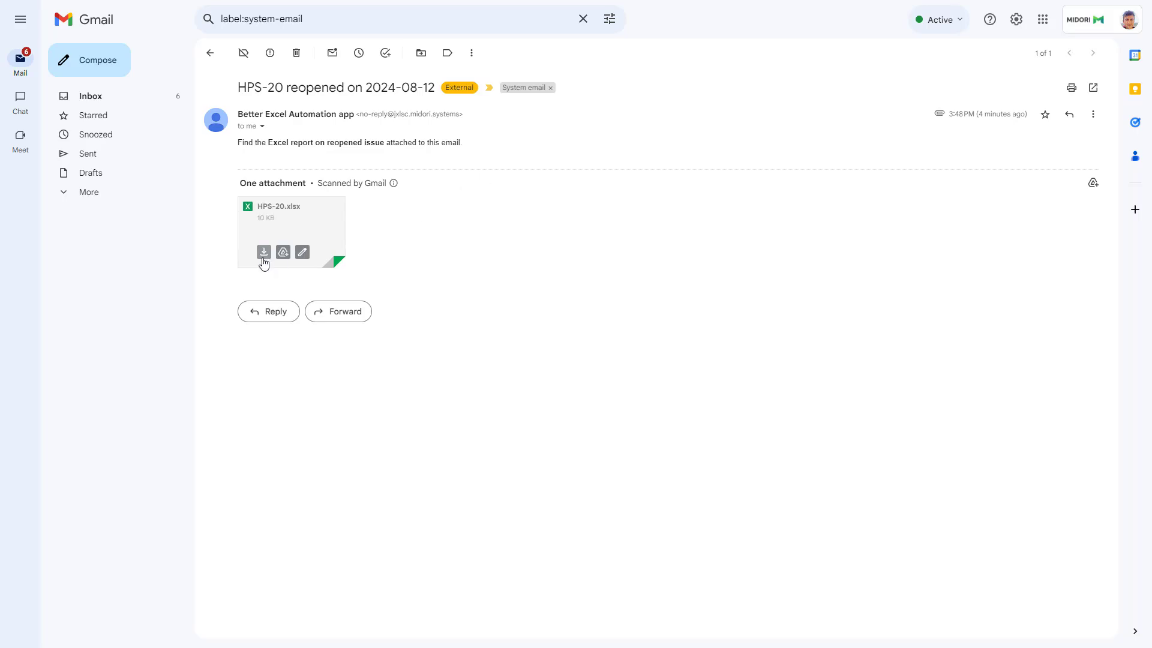
left_click(263, 253)
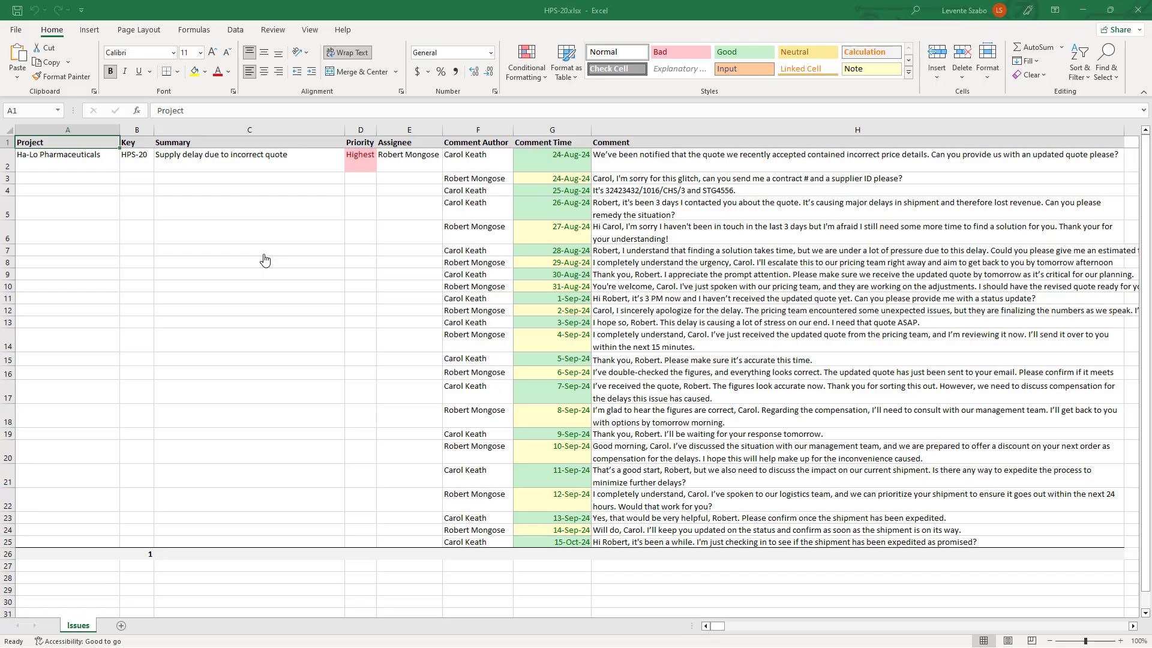